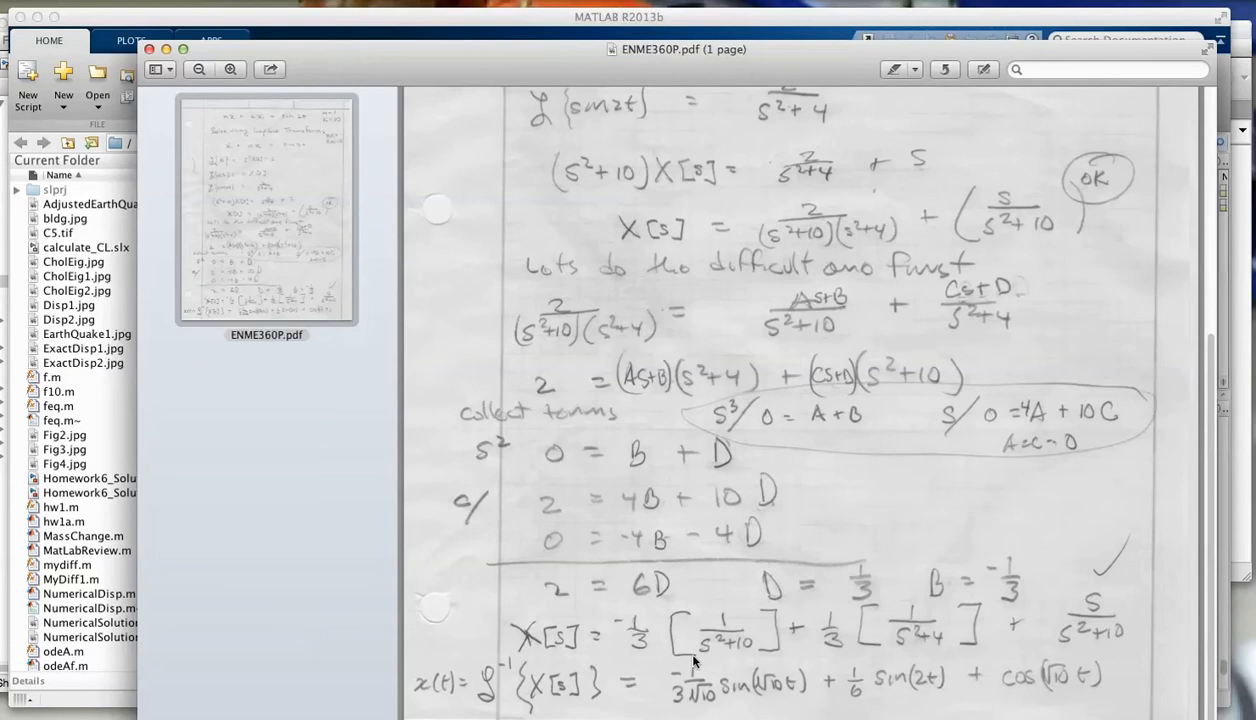
# Step: Minimize the PDF notes and define the time vector t=[0:.01:10]; in the MATLAB command window
pyautogui.click(165, 49)
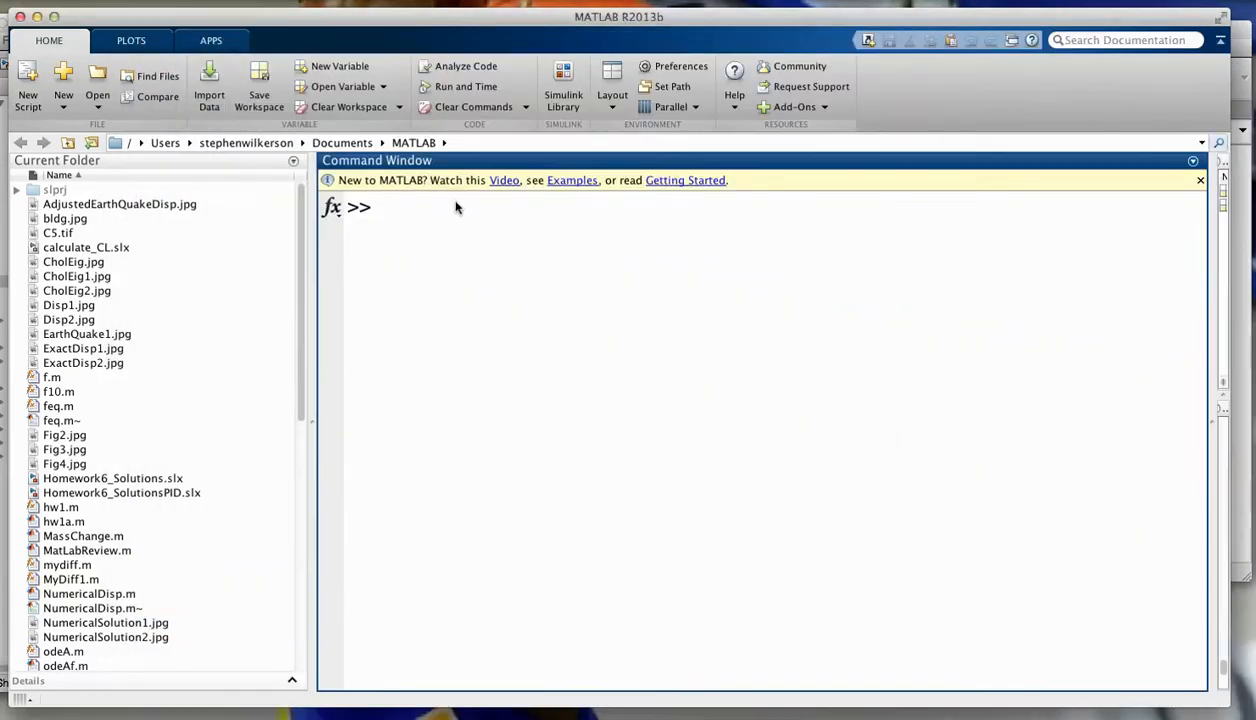
pyautogui.press('Up')
pyautogui.press('Up')
pyautogui.press('Up')
pyautogui.press('Up')
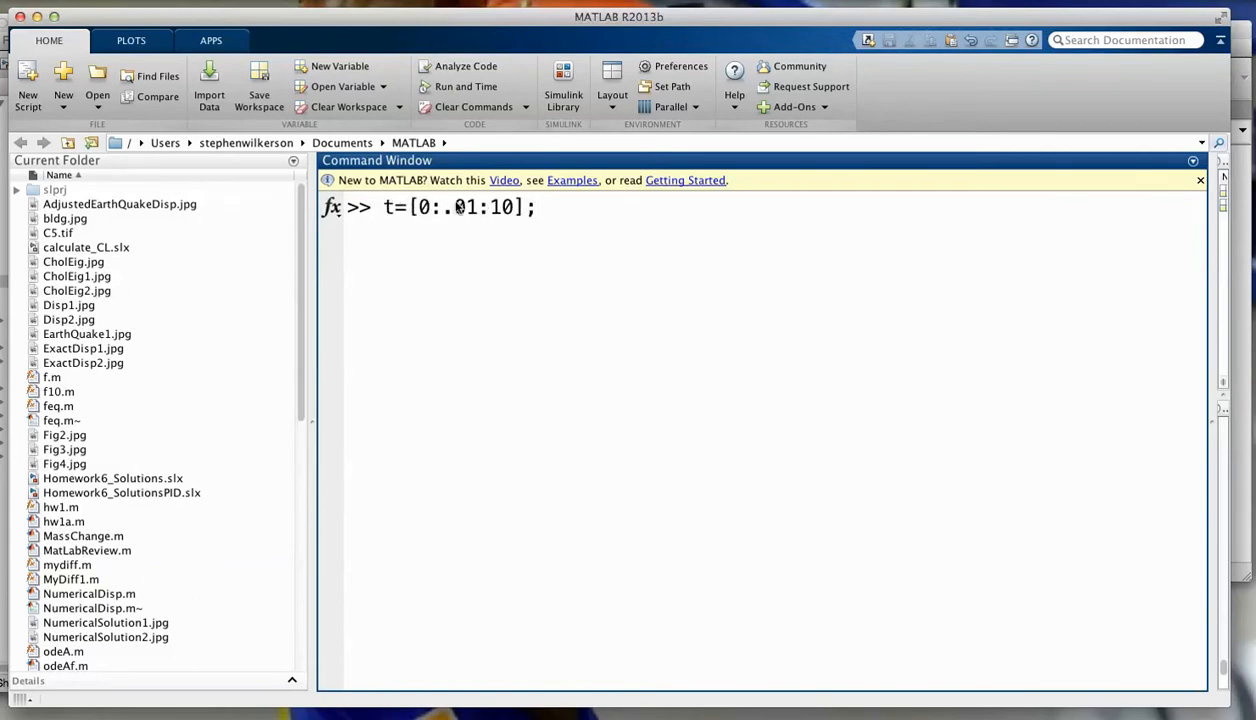
pyautogui.press('Return')
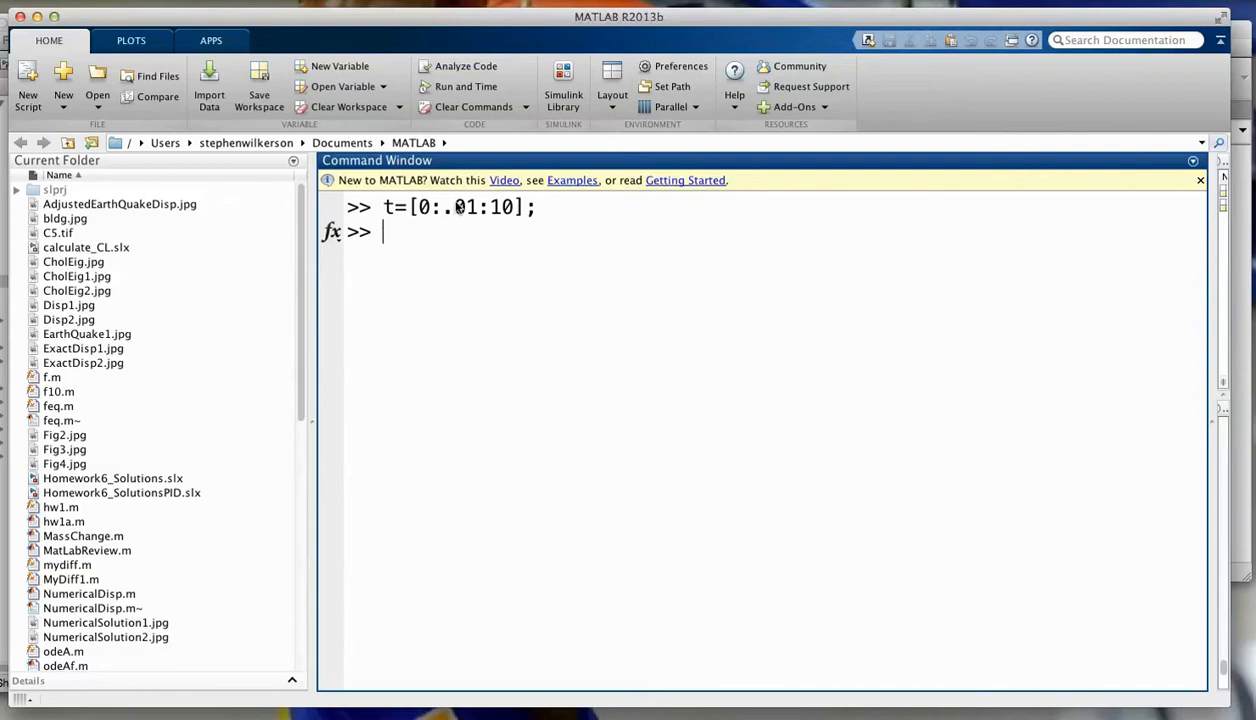
# Step: Recall the expression f=(-1/(3*sqrt(10)))*sin(sqrt(10)*t)+(1/6)*sin(2*t)+cos(sqrt(10)*t); at the prompt without running it
pyautogui.press('Up')
pyautogui.press('Up')
pyautogui.press('Up')
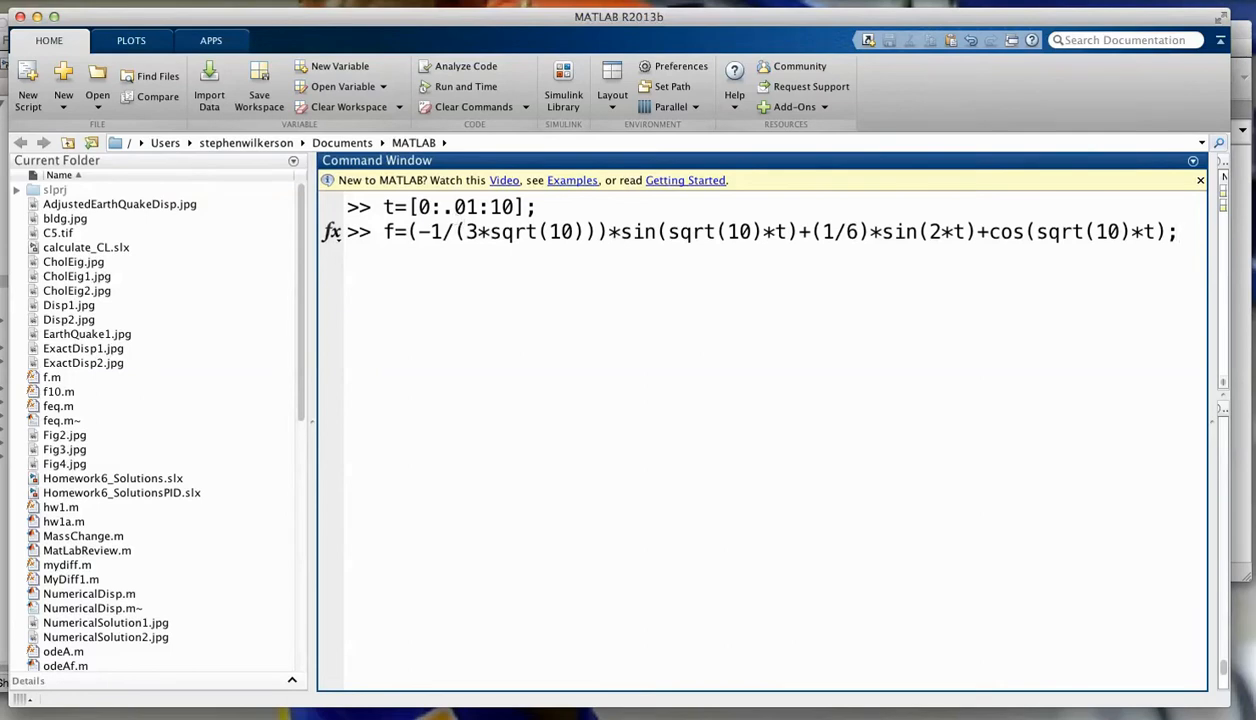
# Step: Compare the expression with the handwritten problem and inverse Laplace solution in ENME360P.pdf, placed below the command line, and minimize the notes
pyautogui.press('super+Tab')
pyautogui.moveTo(917, 58); pyautogui.dragTo(878, 254)
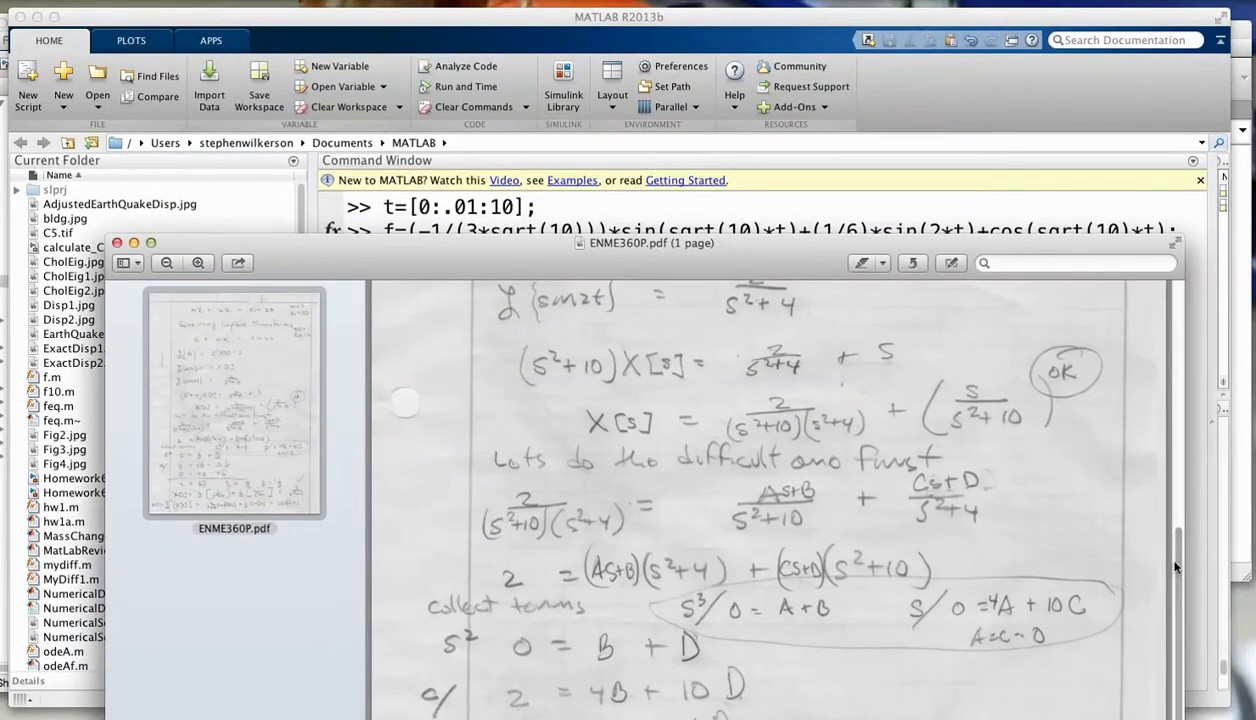
pyautogui.moveTo(1180, 672); pyautogui.dragTo(1176, 433)
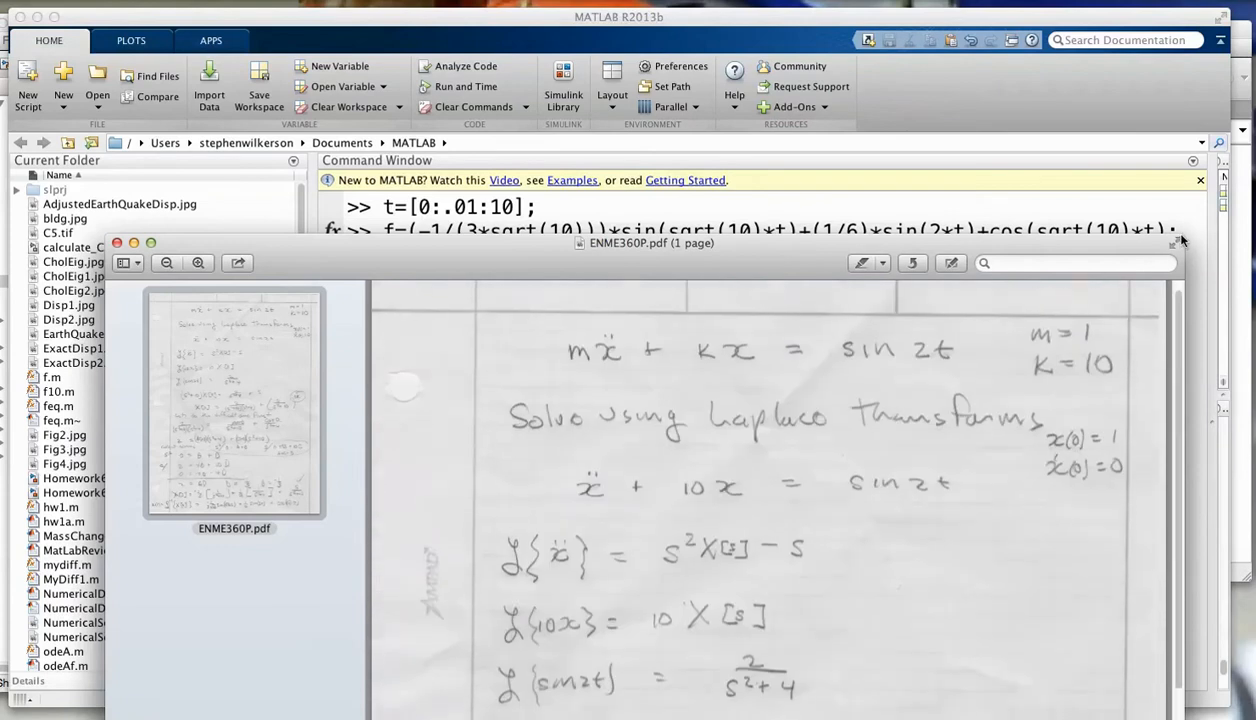
pyautogui.moveTo(1183, 240); pyautogui.dragTo(1206, 317)
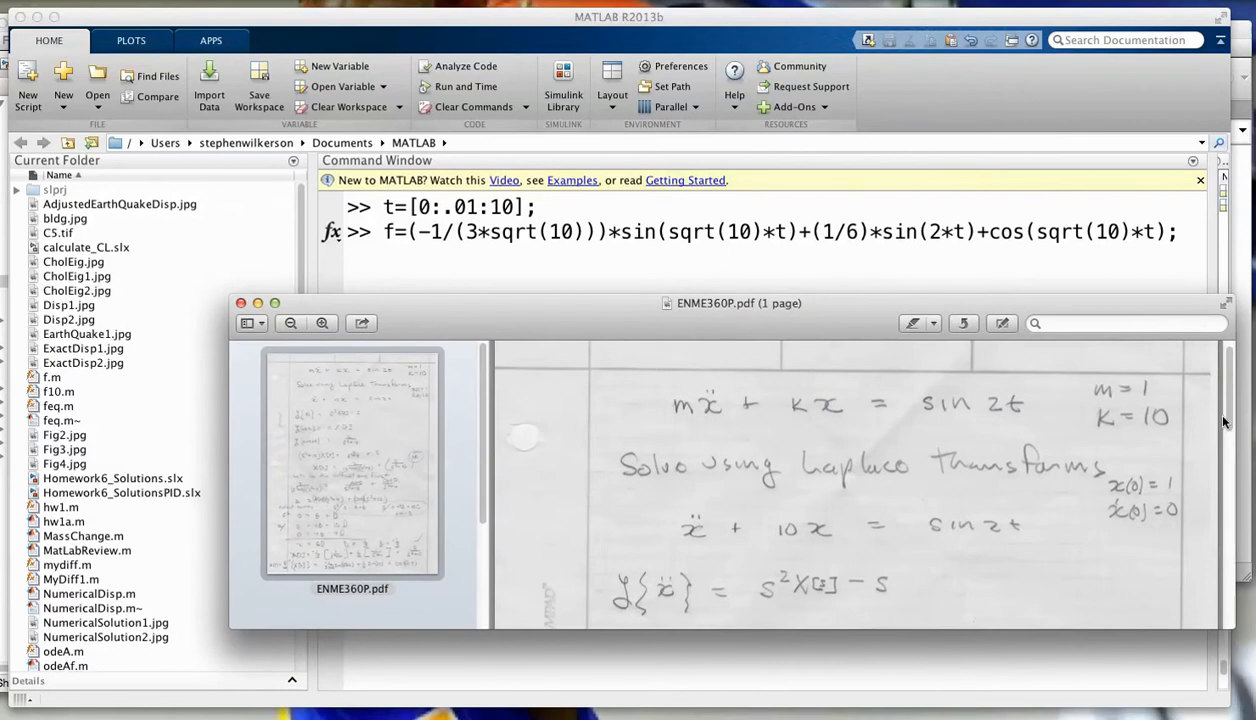
pyautogui.moveTo(1226, 400); pyautogui.dragTo(1232, 662)
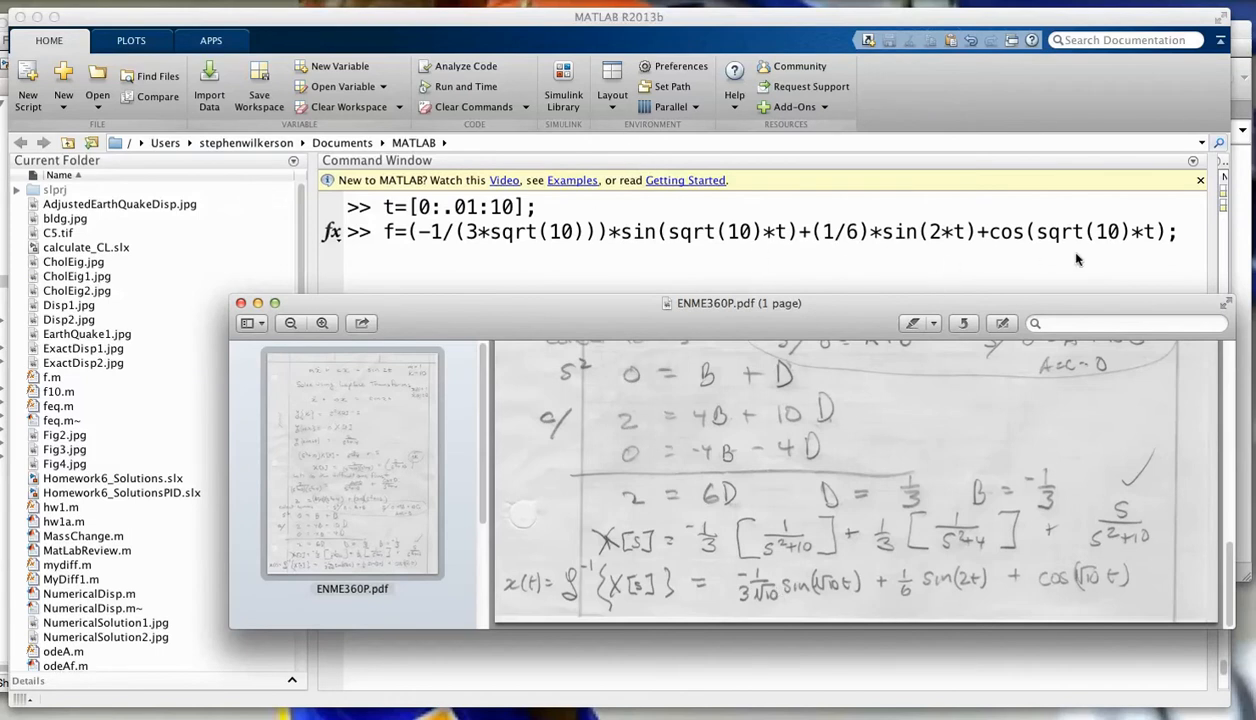
pyautogui.click(258, 304)
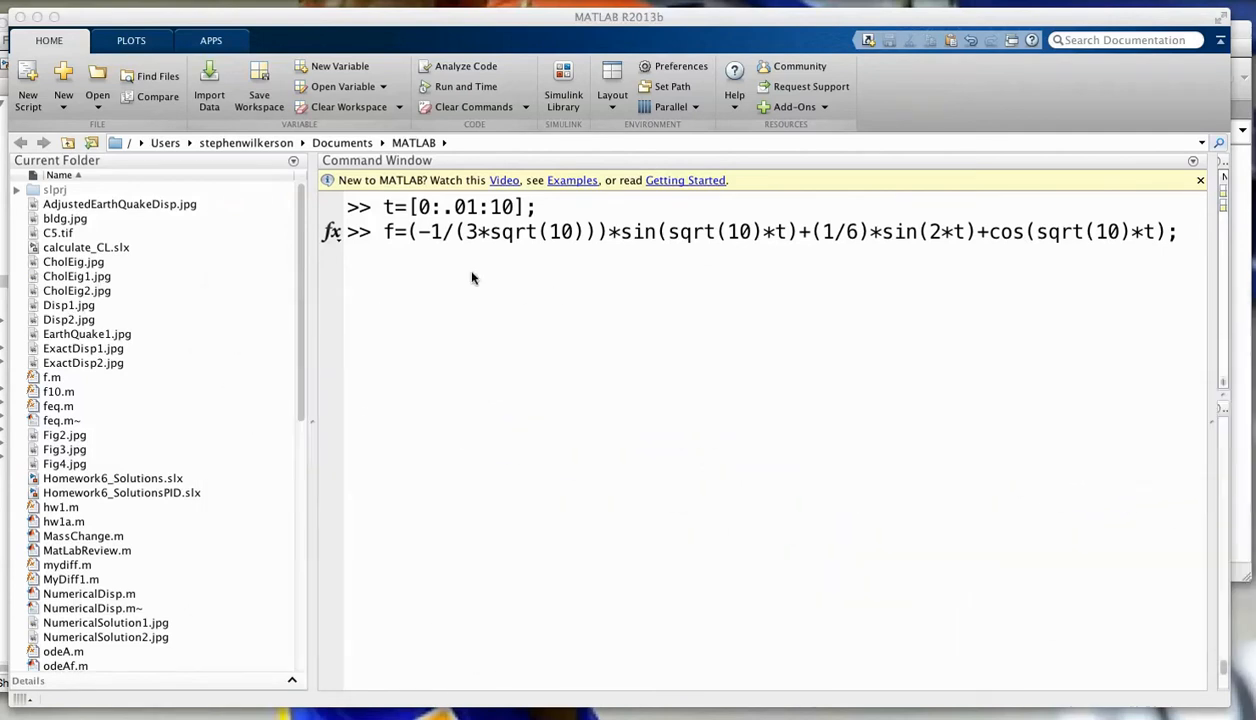
# Step: Run the recalled f expression and plot the solution with plot(t,f)
pyautogui.click(1194, 245)
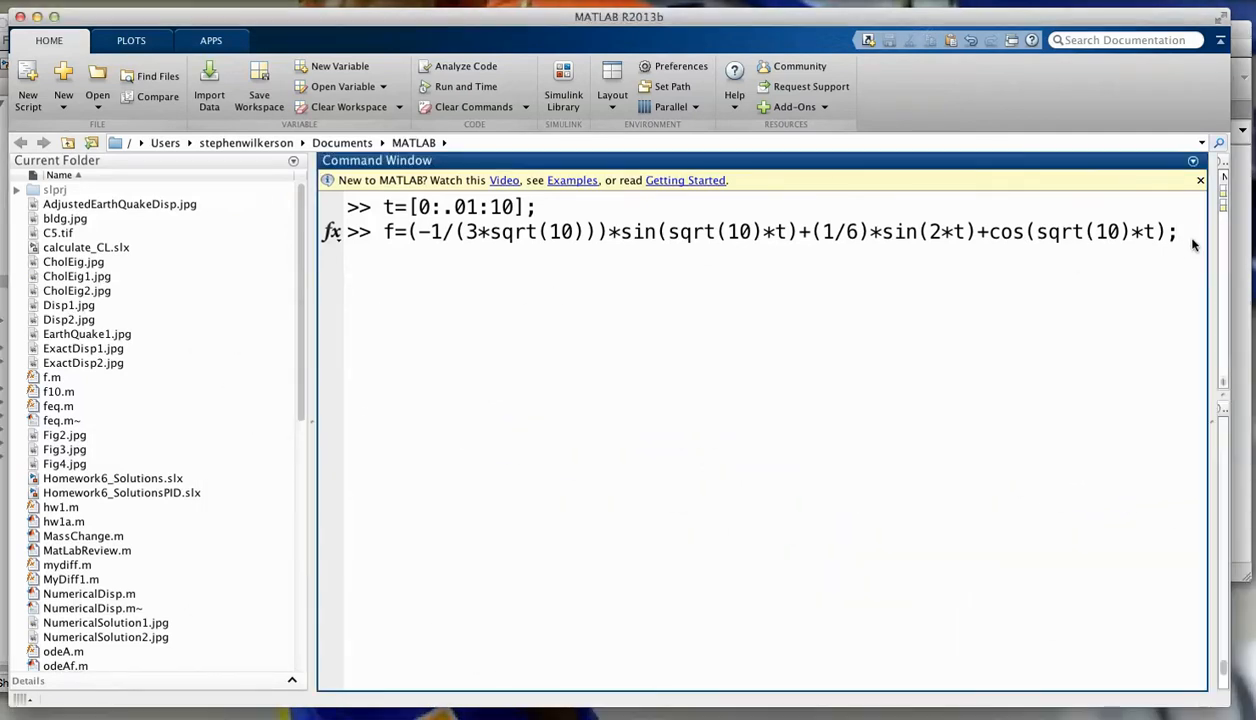
pyautogui.press('Return')
pyautogui.write('plot(t,f)')
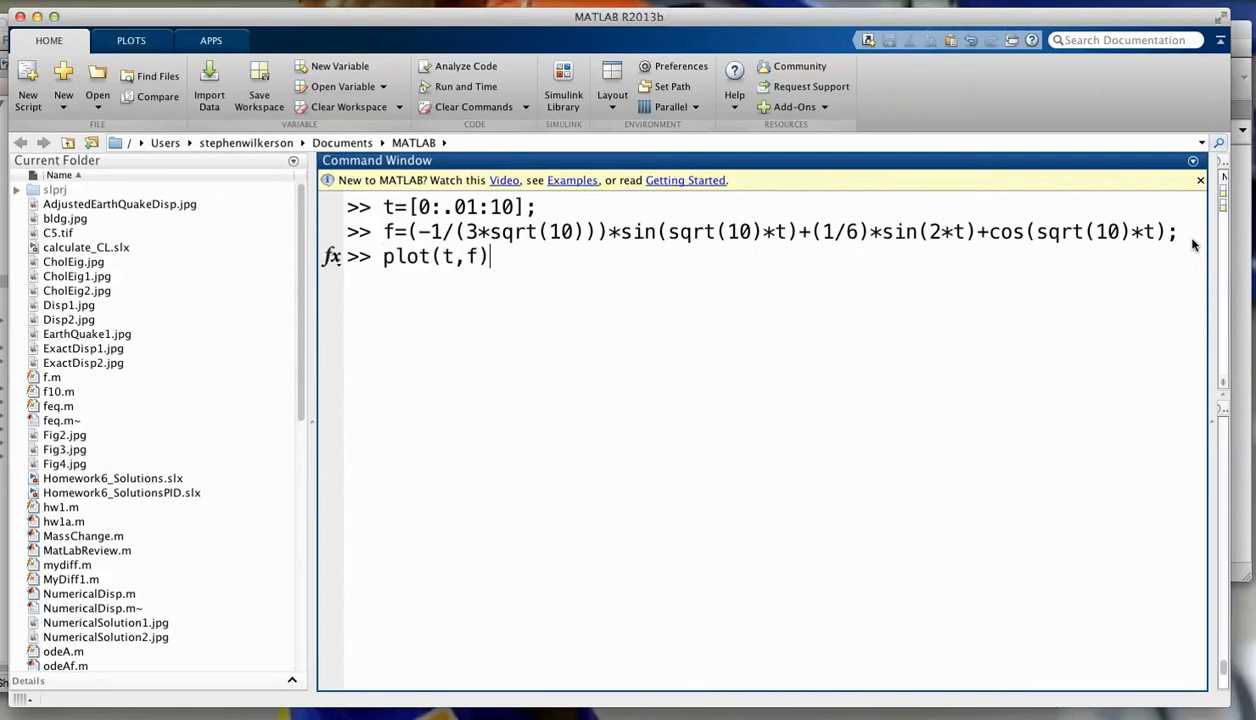
pyautogui.press('Return')
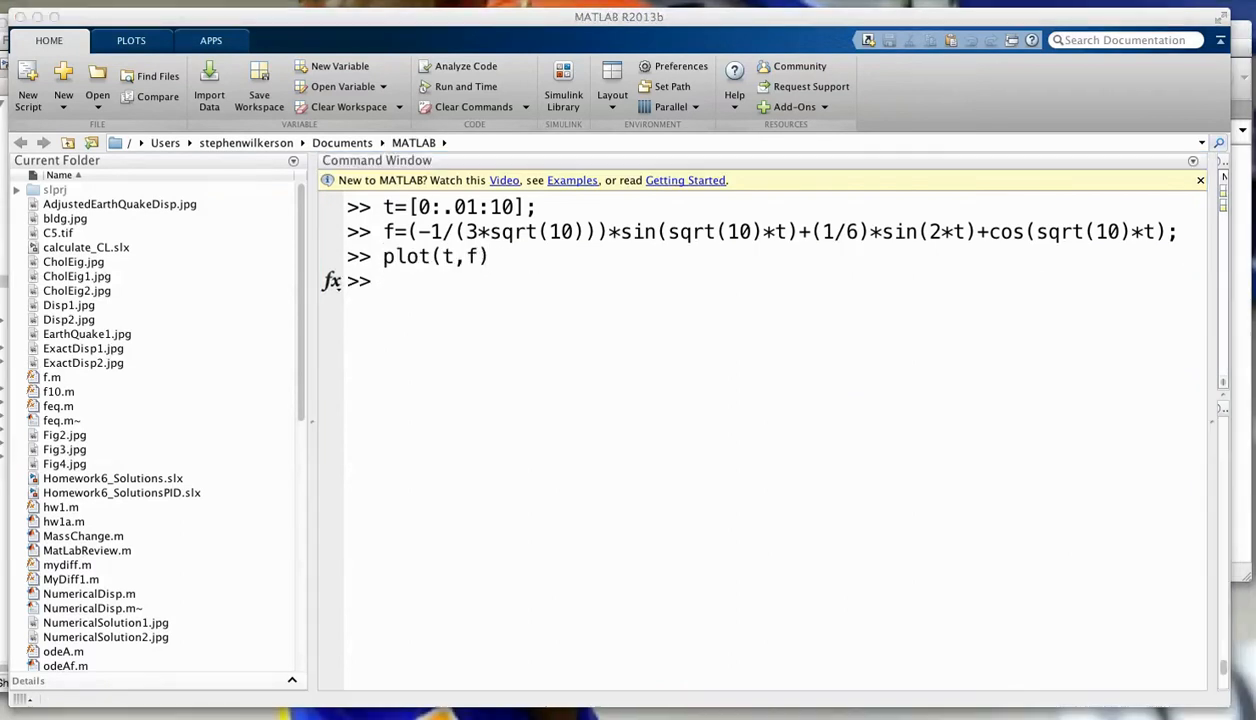
# Step: Move and enlarge the figure to examine the plotted response, and close it
pyautogui.moveTo(289, 112); pyautogui.dragTo(418, 102)
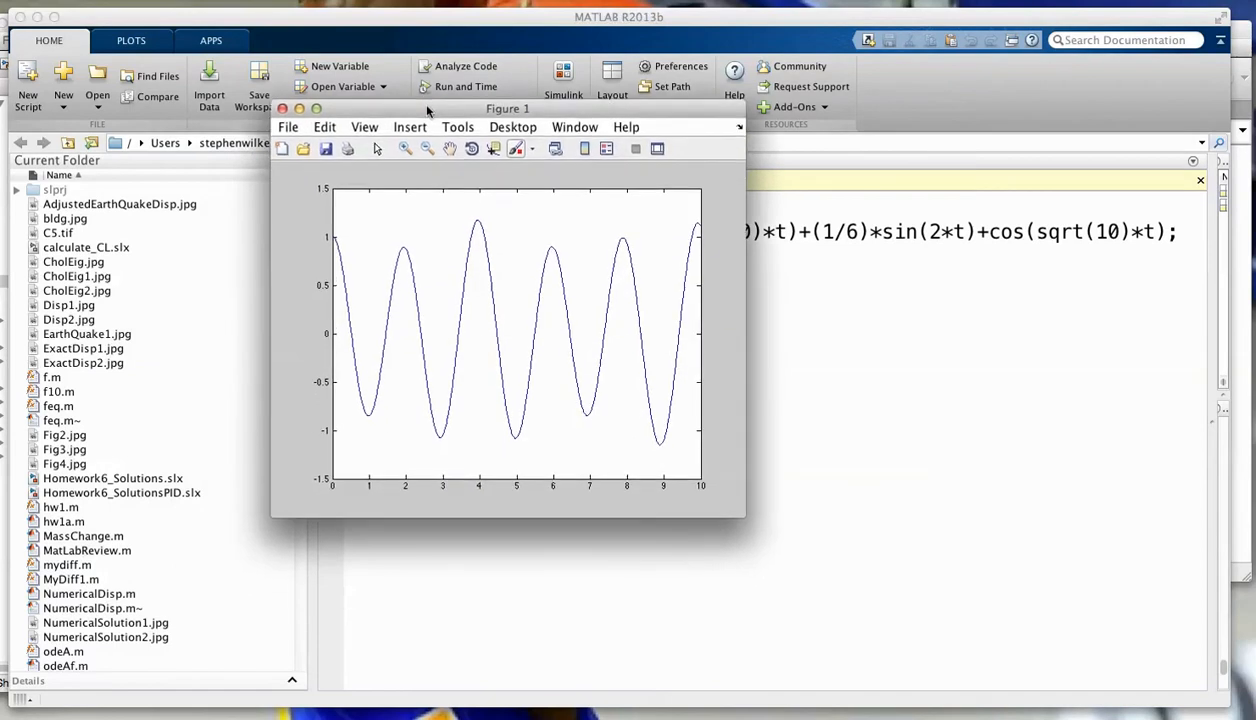
pyautogui.moveTo(740, 519); pyautogui.dragTo(934, 610)
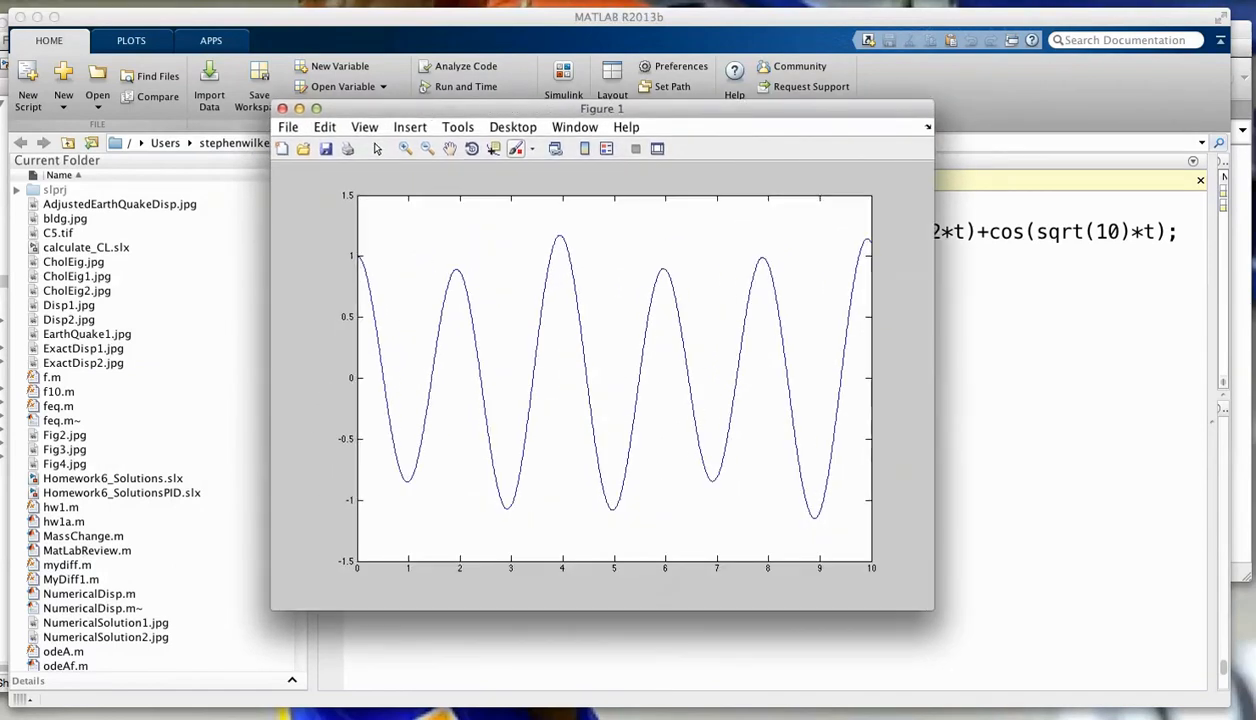
pyautogui.click(283, 108)
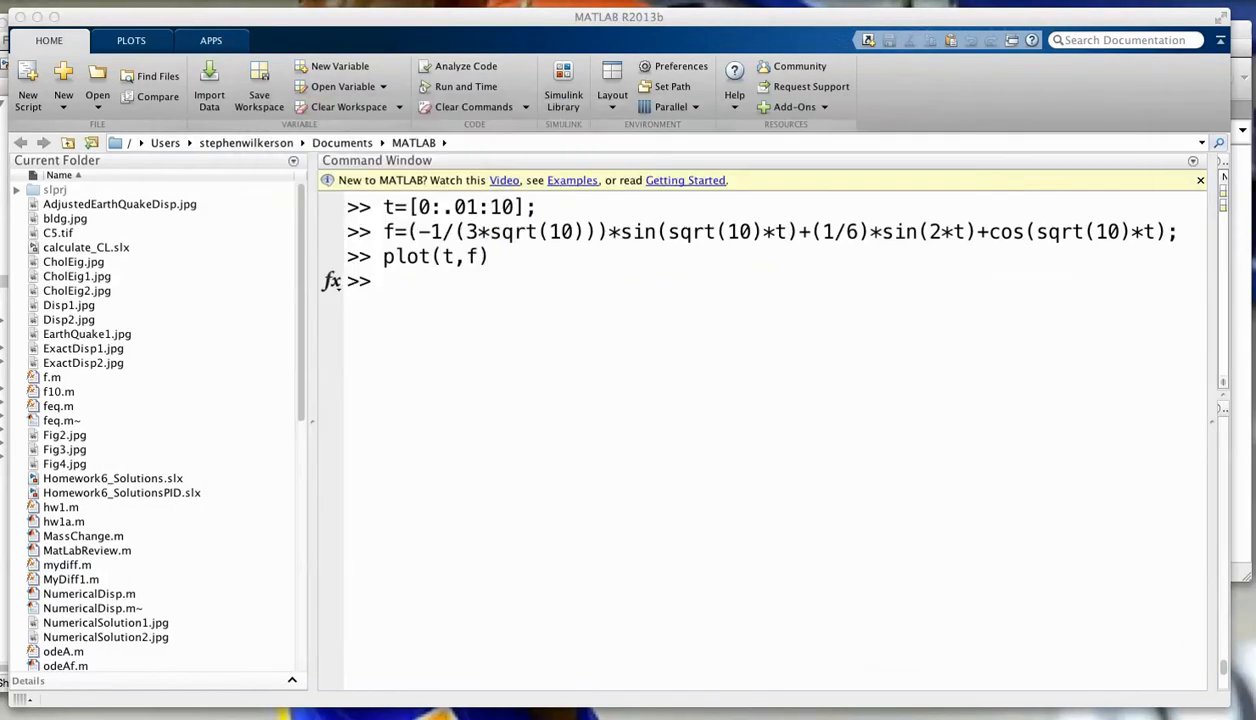
# Step: Create a new blank Simulink model from MATLAB
pyautogui.click(530, 300)
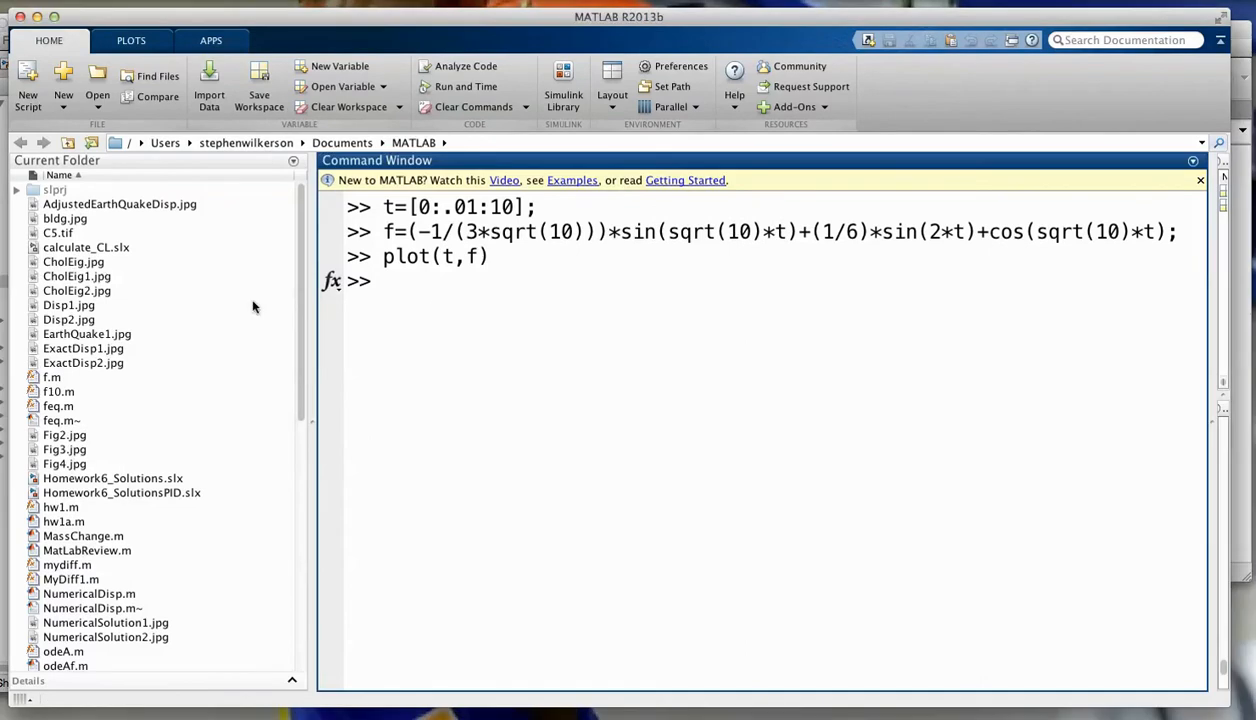
pyautogui.click(64, 114)
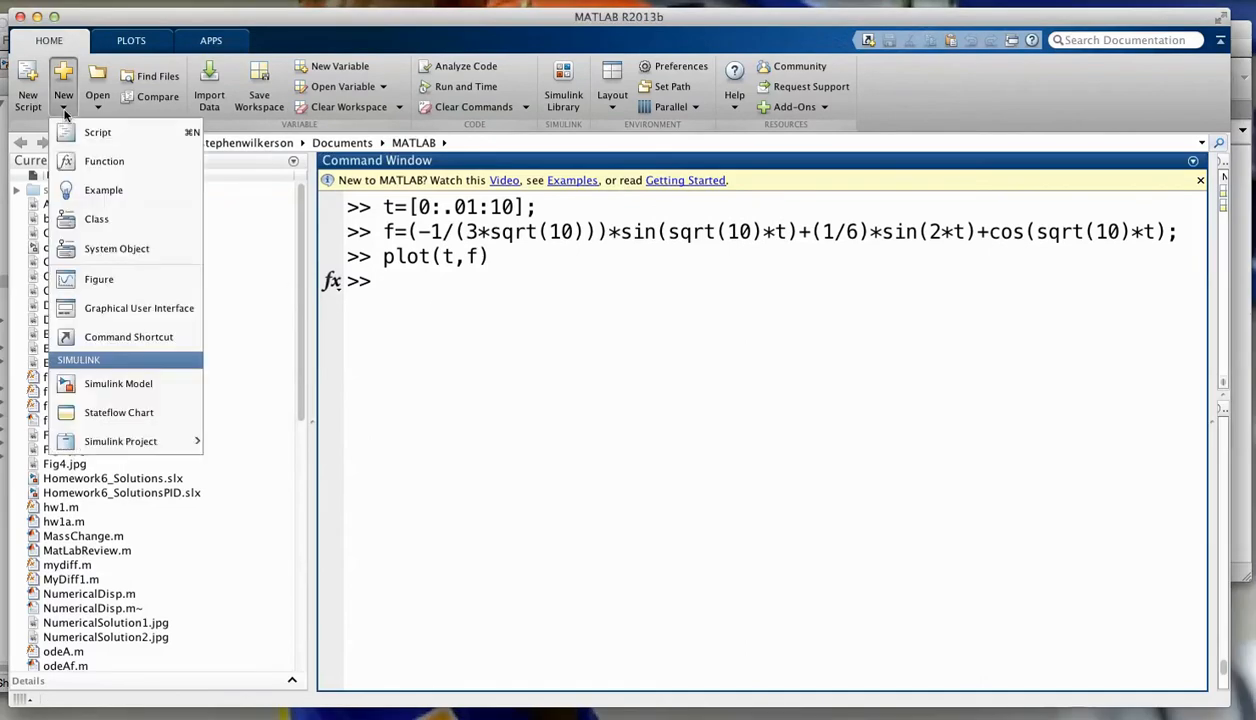
pyautogui.click(95, 380)
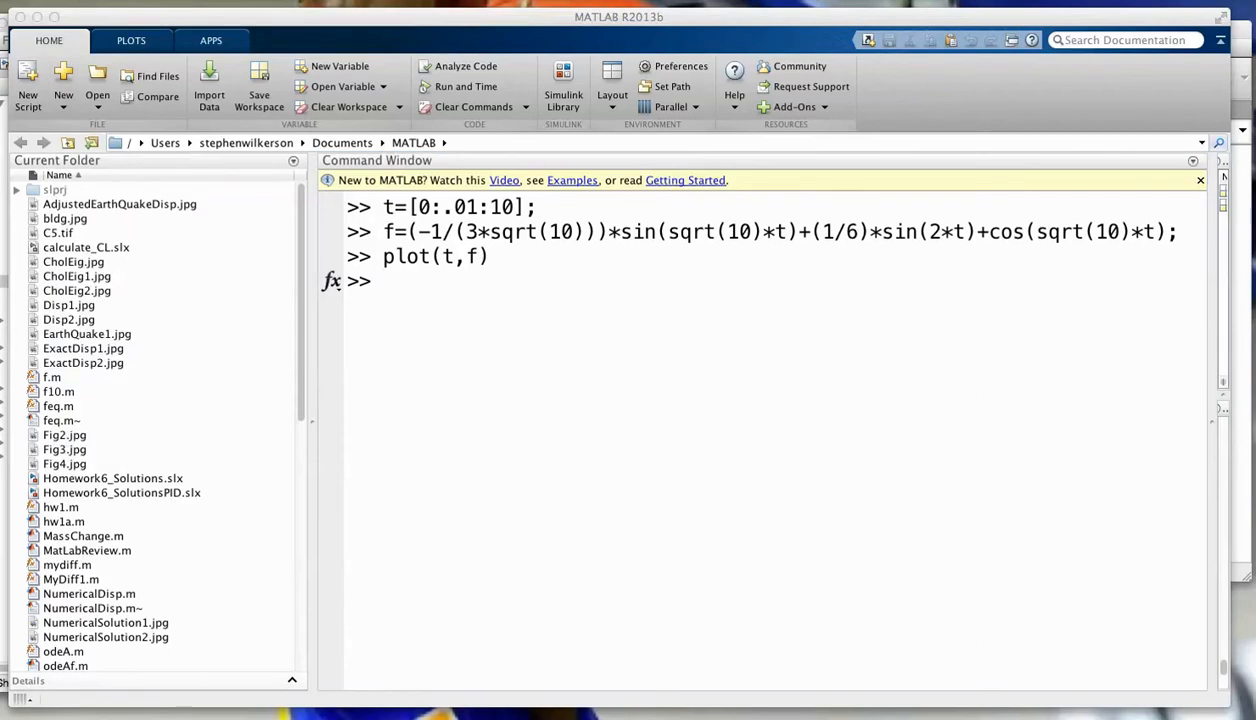
# Step: Minimize the MATLAB main window to expose the Simulink Library Browser and the model windows behind it
pyautogui.moveTo(920, 83); pyautogui.dragTo(942, 142)
pyautogui.moveTo(539, 17); pyautogui.dragTo(538, 27)
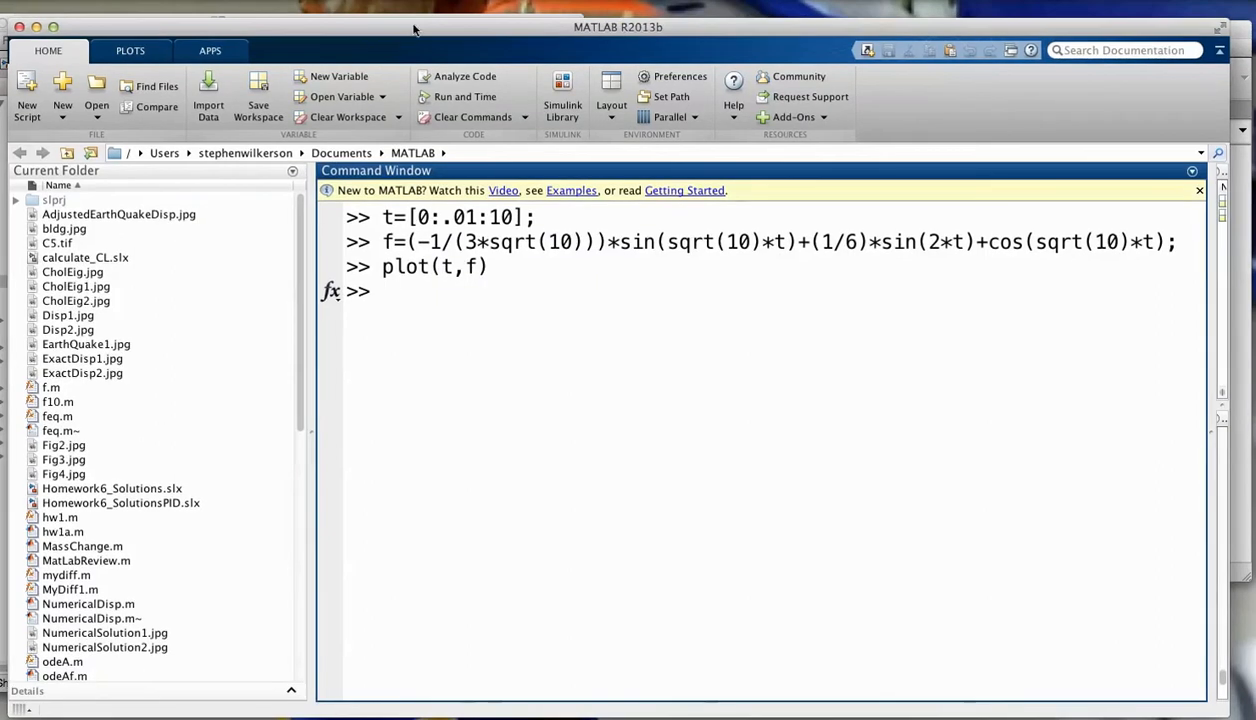
pyautogui.moveTo(247, 27); pyautogui.dragTo(243, 42)
pyautogui.click(242, 26)
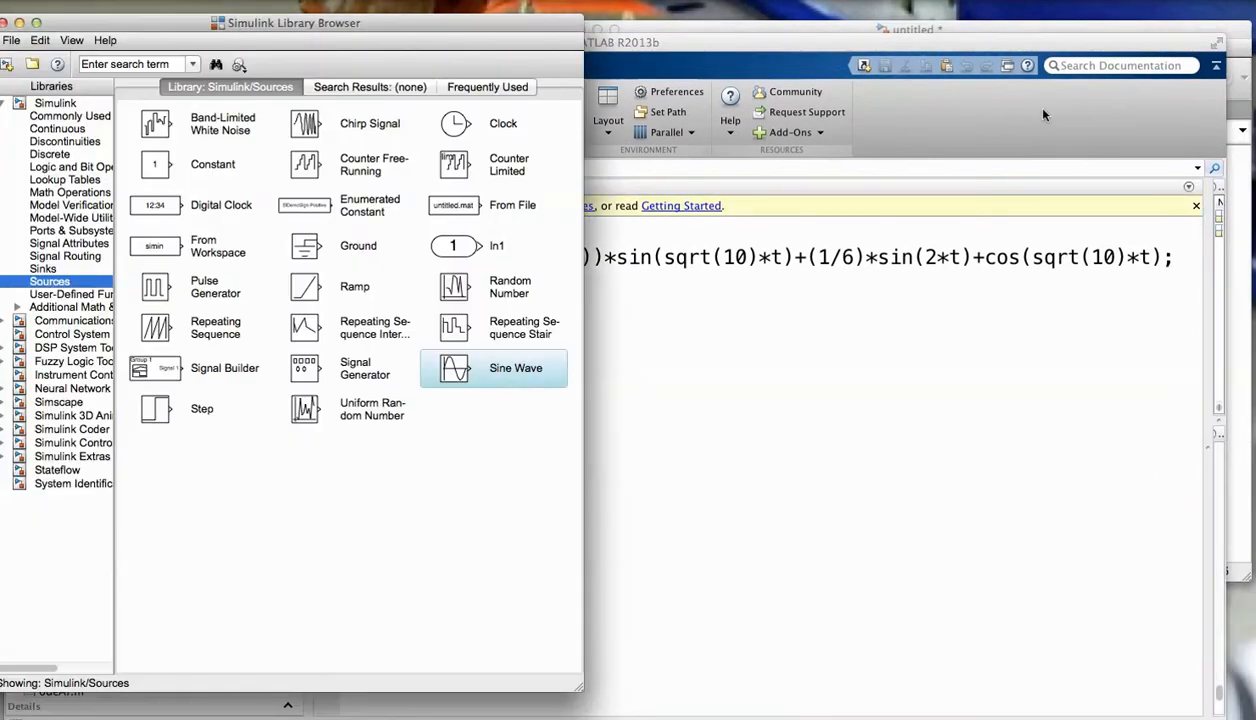
pyautogui.moveTo(1031, 42); pyautogui.dragTo(1029, 59)
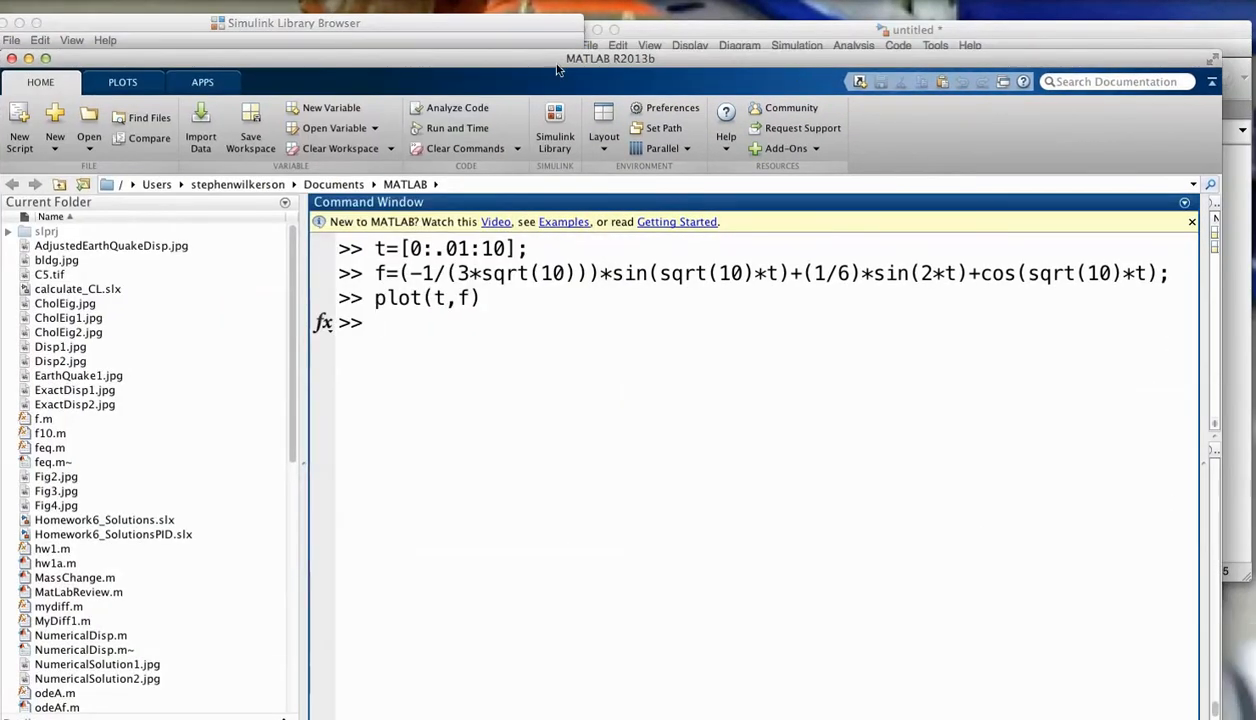
pyautogui.click(28, 58)
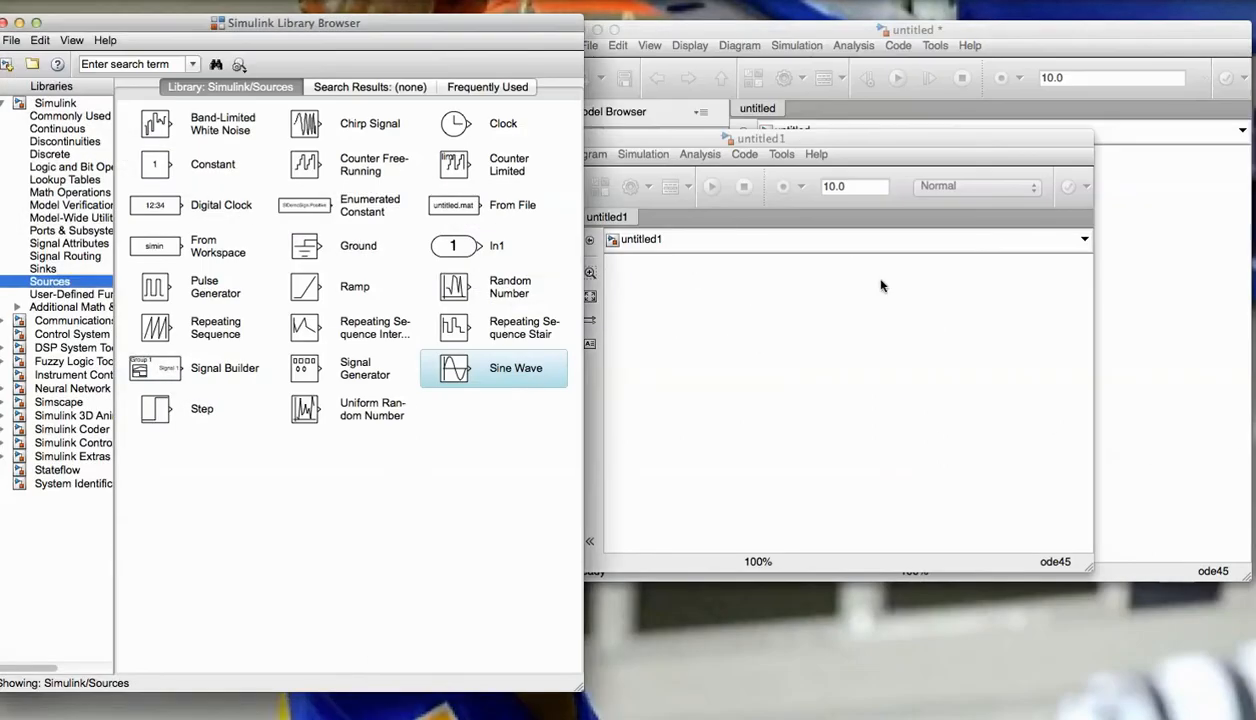
# Step: Close the older "untitled" model without saving it, keeping the new blank model open
pyautogui.moveTo(815, 139); pyautogui.dragTo(757, 186)
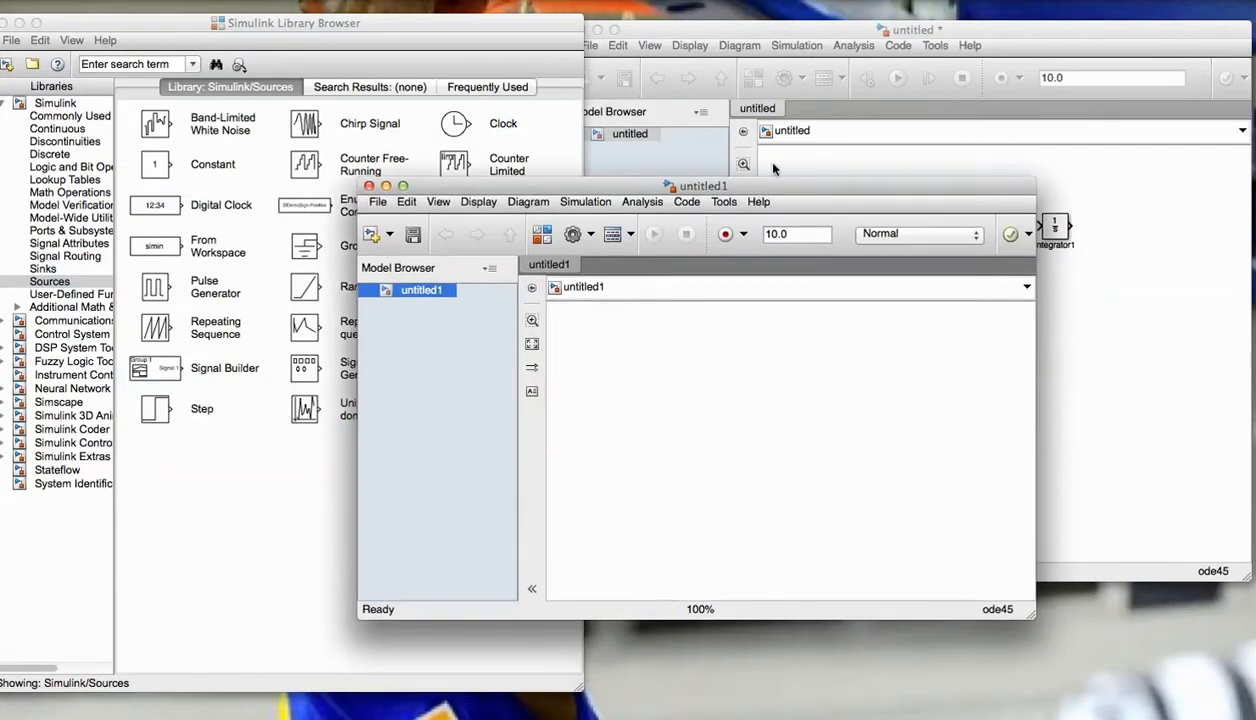
pyautogui.click(780, 28)
pyautogui.click(580, 30)
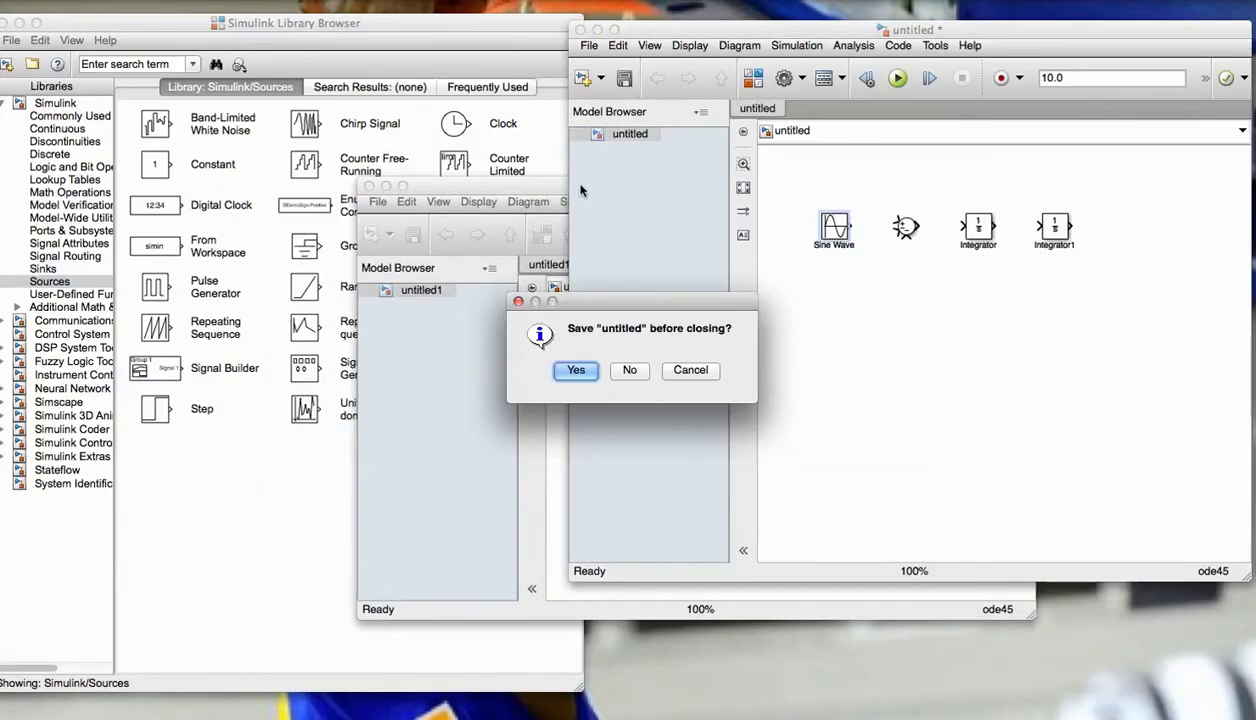
pyautogui.click(627, 370)
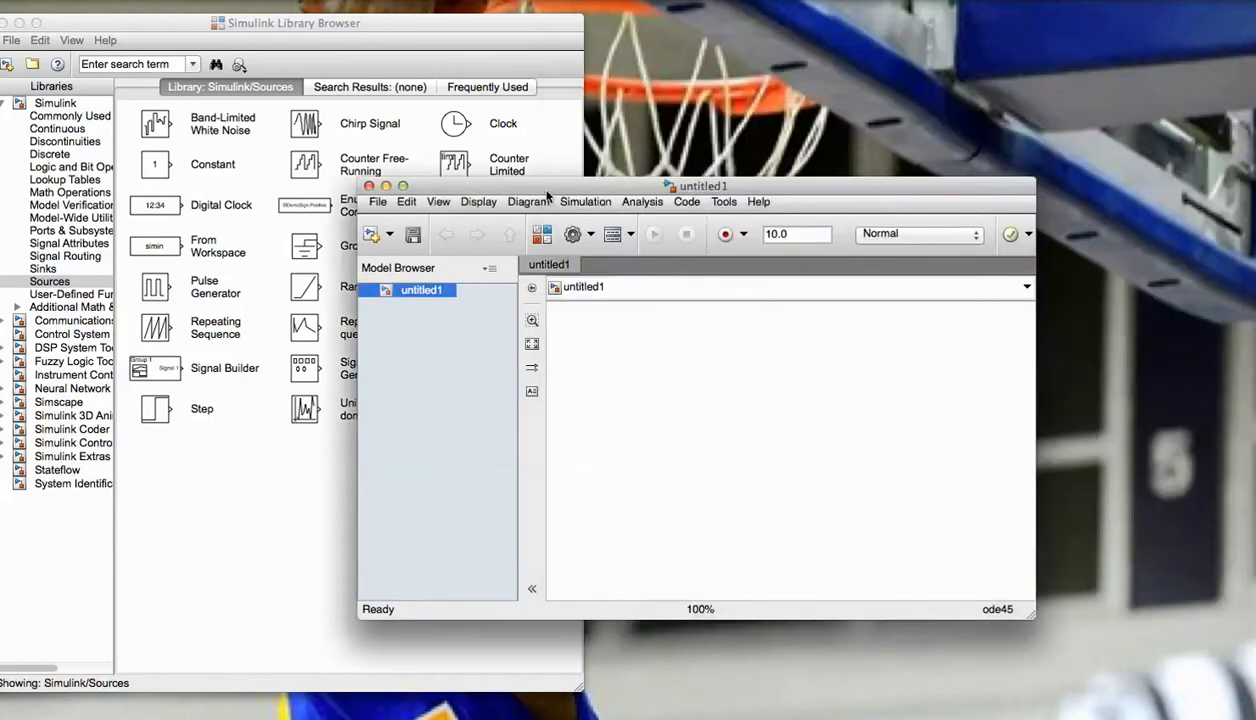
# Step: Arrange and slightly enlarge the blank model window beside the Simulink Library Browser
pyautogui.moveTo(548, 190); pyautogui.dragTo(647, 23)
pyautogui.moveTo(1128, 433); pyautogui.dragTo(1150, 493)
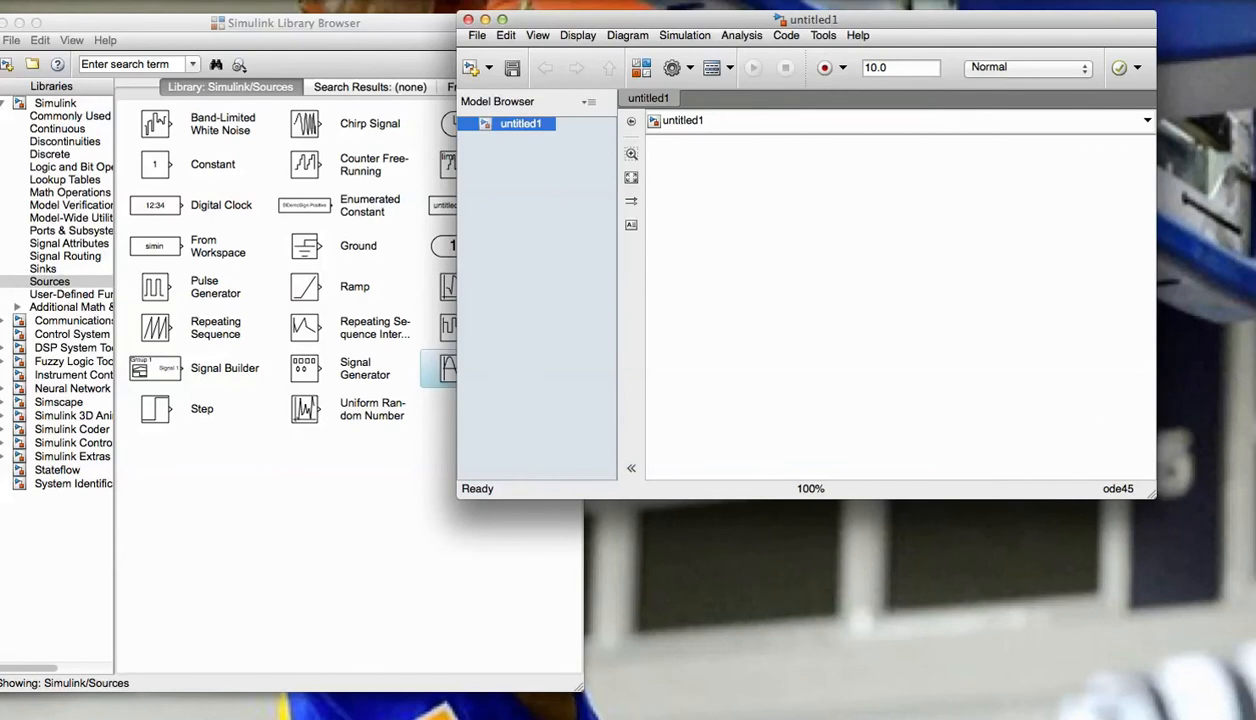
pyautogui.moveTo(850, 26); pyautogui.dragTo(906, 110)
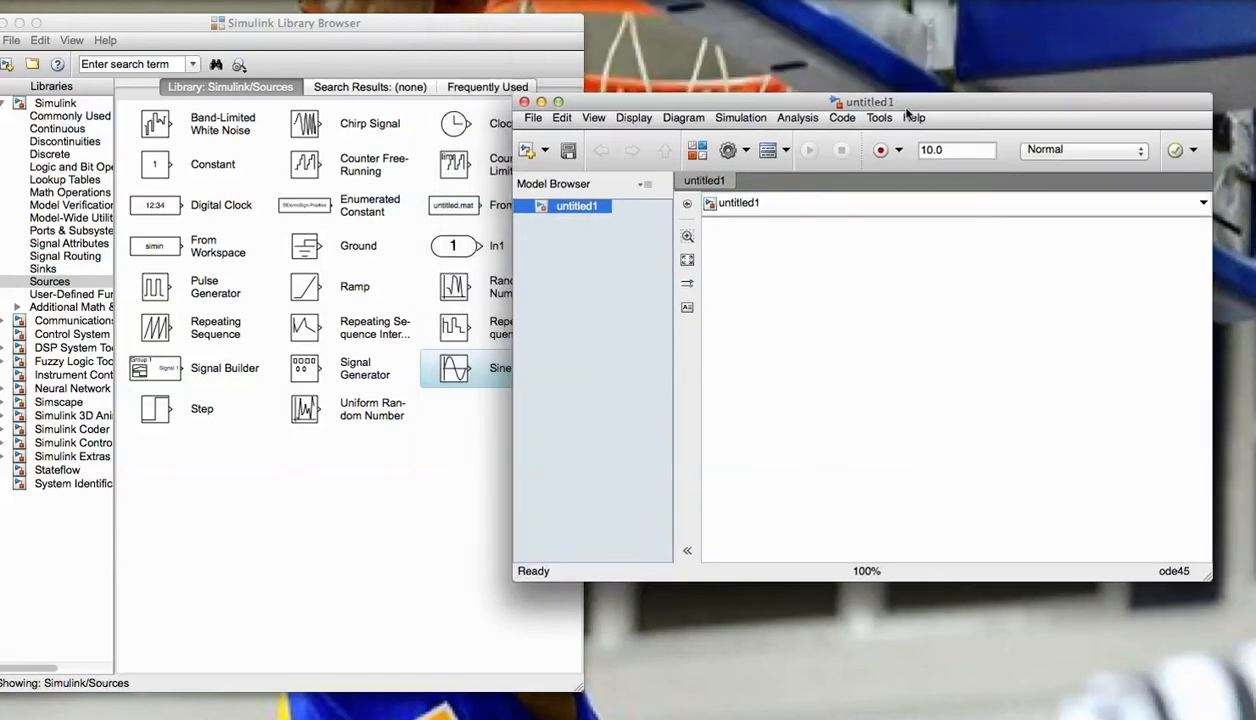
# Step: Add two Integrator blocks side by side and two Gain blocks below them from Commonly Used Blocks
pyautogui.click(60, 116)
pyautogui.moveTo(300, 243); pyautogui.dragTo(909, 290)
pyautogui.moveTo(308, 251); pyautogui.dragTo(989, 292)
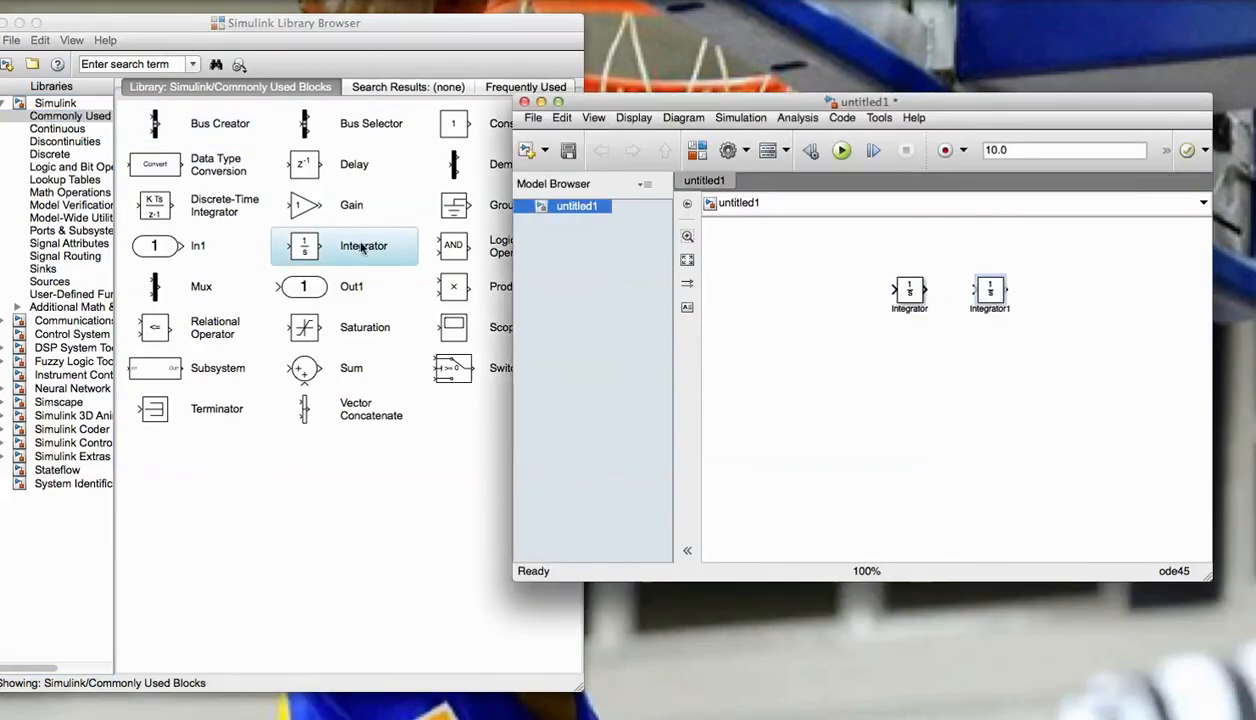
pyautogui.moveTo(297, 199); pyautogui.dragTo(1000, 392)
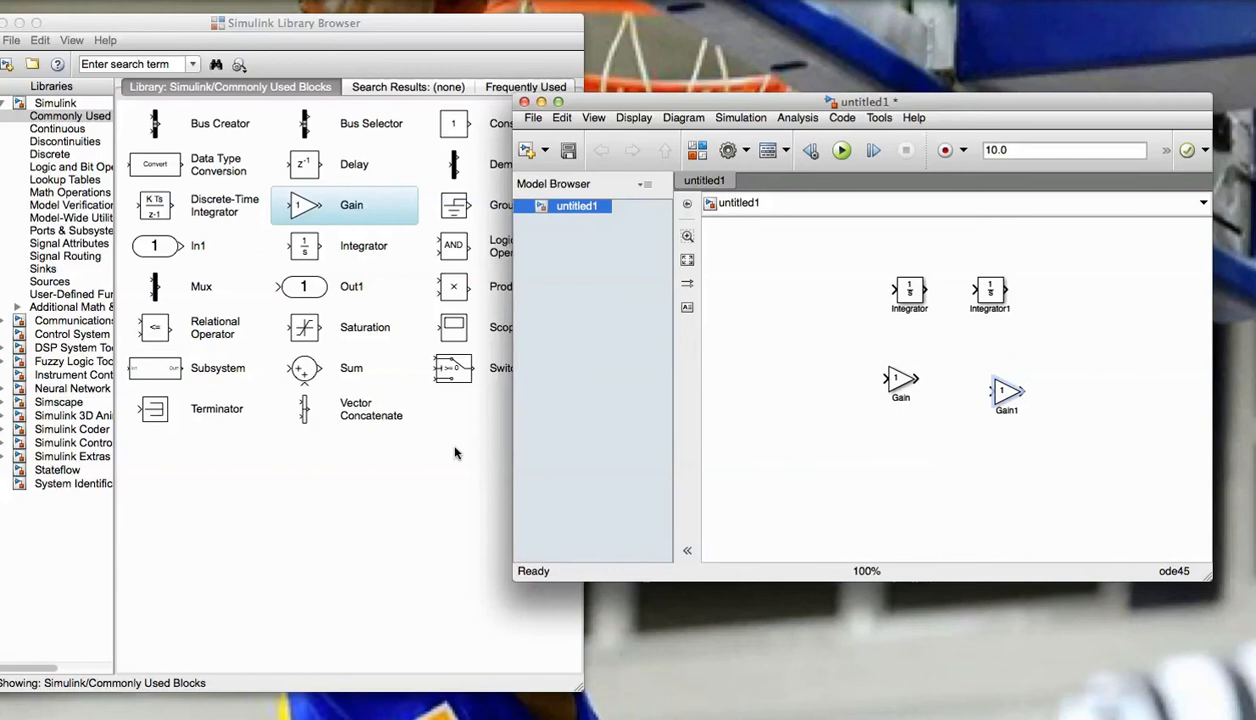
# Step: Place a Sum block before the first integrator and a Sine Wave source ahead of the Sum block
pyautogui.moveTo(305, 368); pyautogui.dragTo(824, 288)
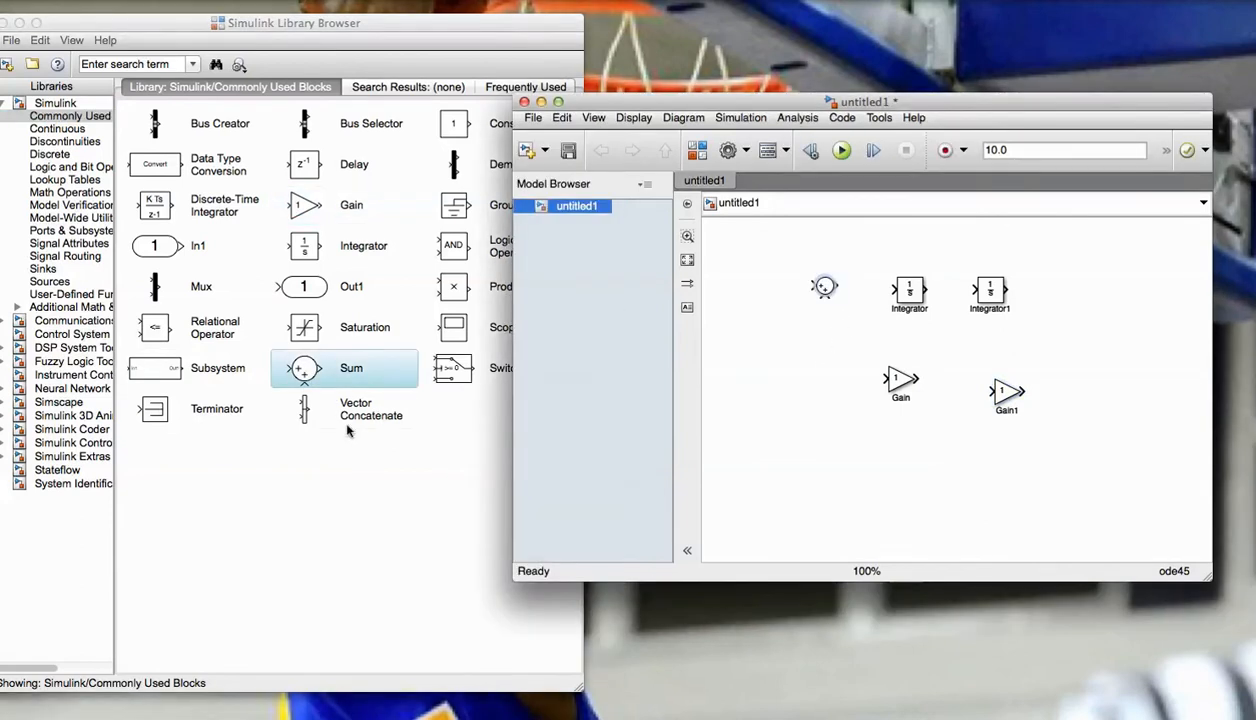
pyautogui.click(50, 281)
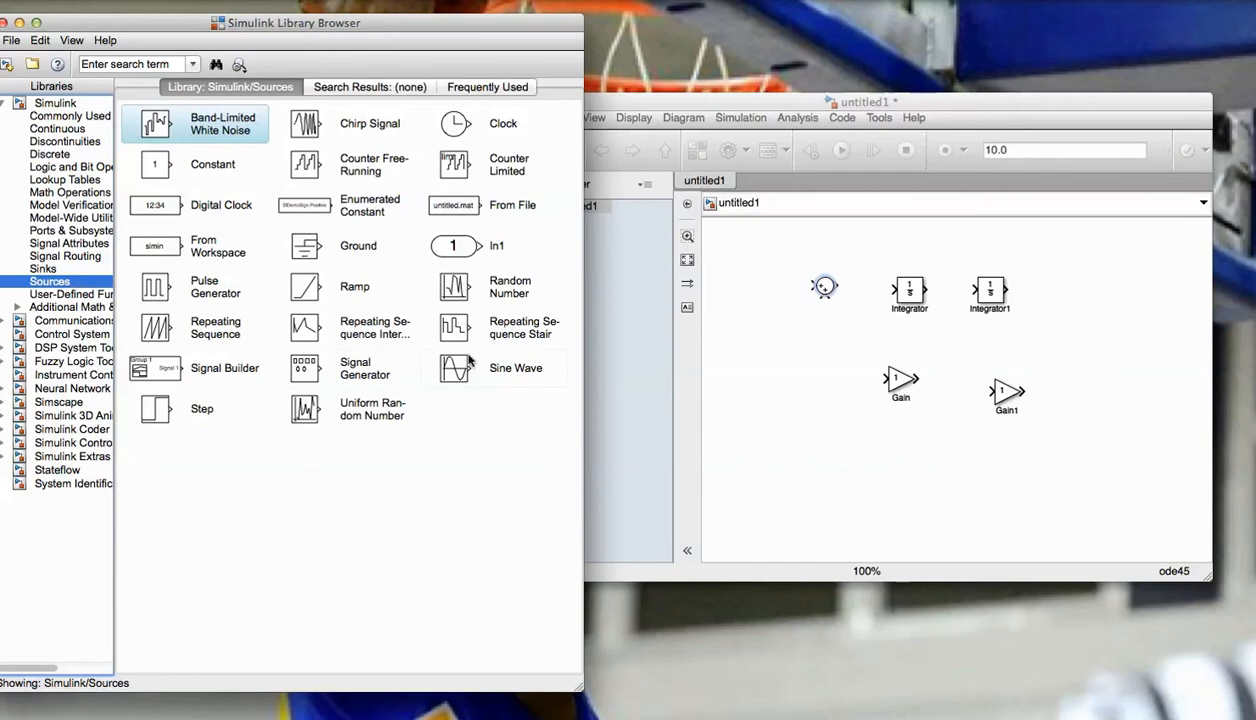
pyautogui.moveTo(455, 368); pyautogui.dragTo(767, 295)
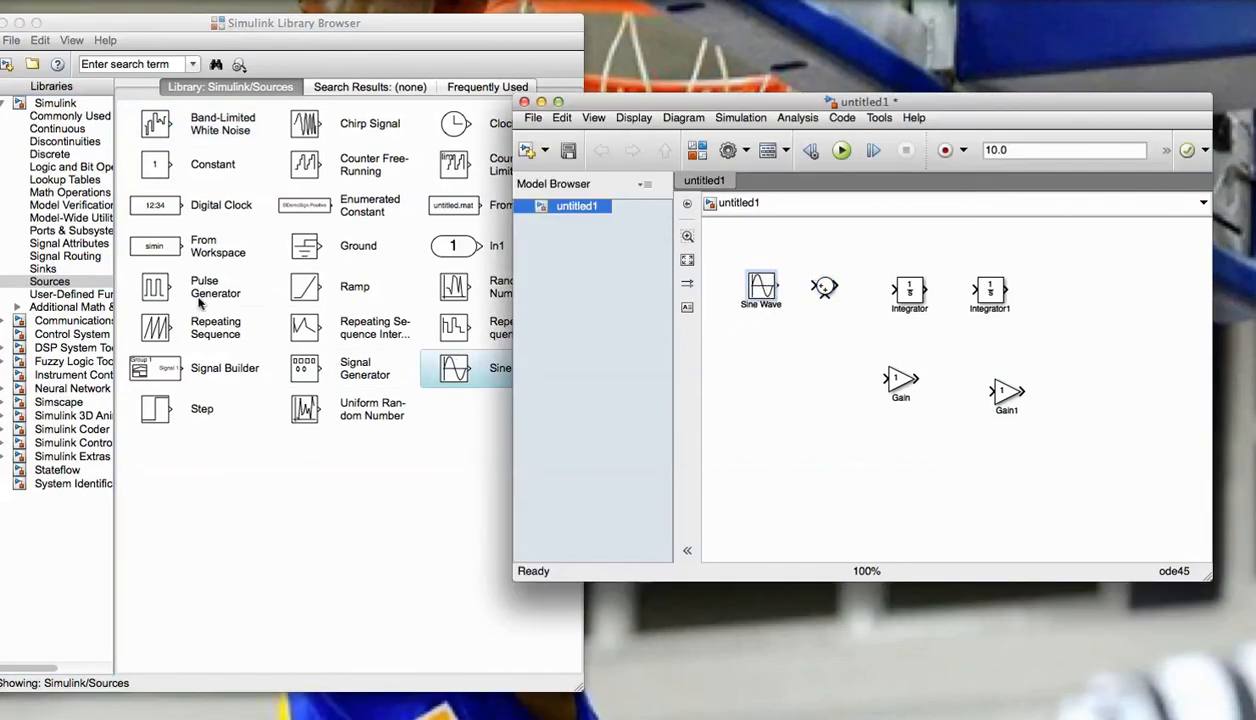
# Step: Add a Scope from the Sinks library after the second integrator and connect both integrators in series to it
pyautogui.click(66, 257)
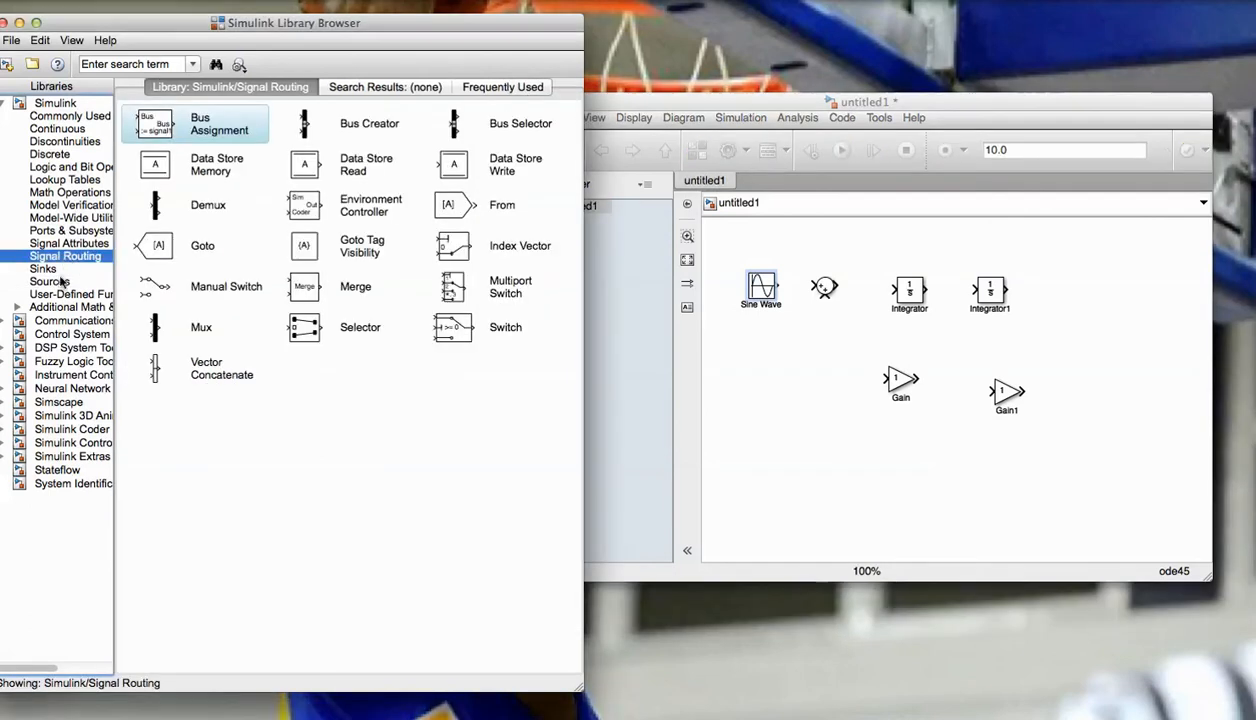
pyautogui.click(45, 269)
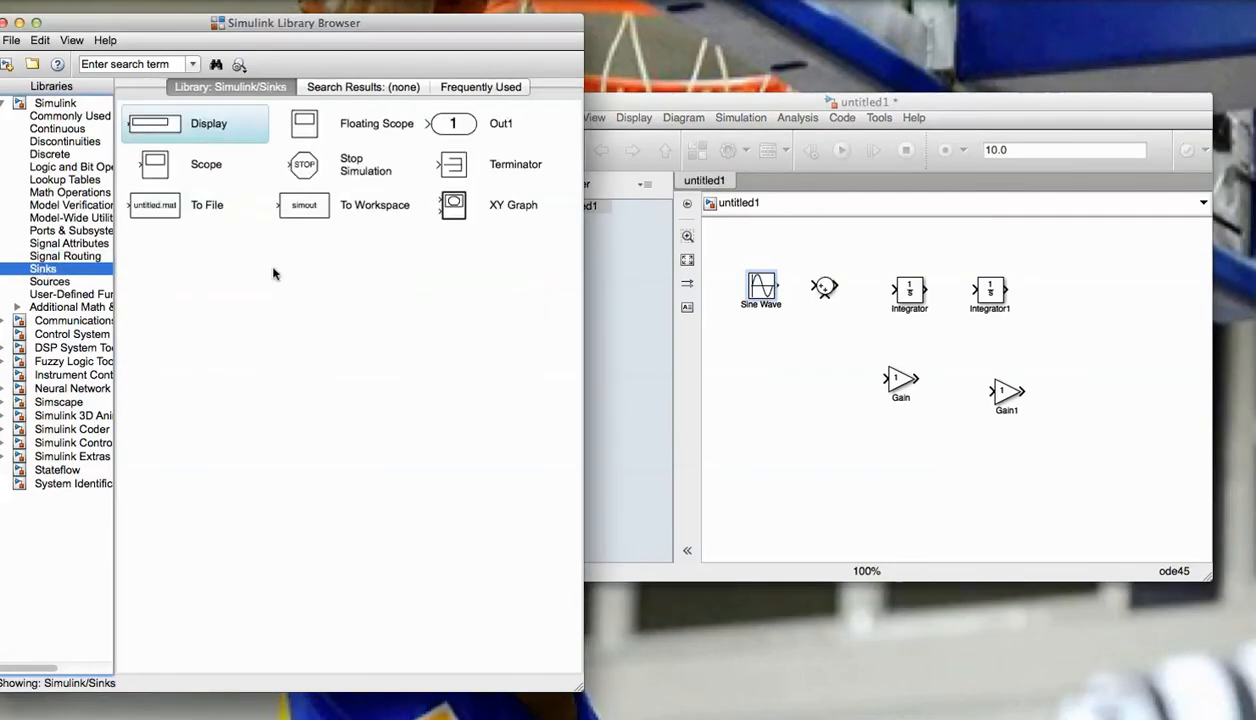
pyautogui.moveTo(156, 172); pyautogui.dragTo(1057, 290)
pyautogui.moveTo(927, 289)
pyautogui.mouseDown()
pyautogui.moveTo(973, 290)
pyautogui.moveTo(919, 289)
pyautogui.mouseUp()
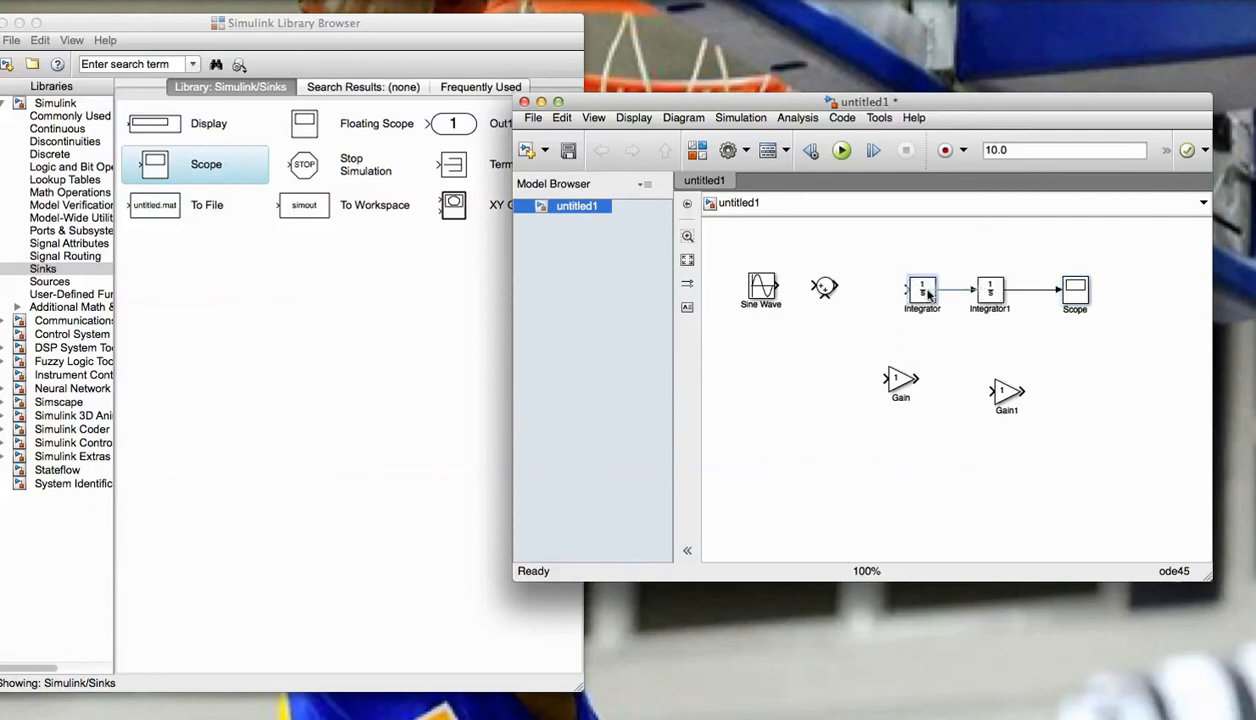
# Step: Align the Sum block with the integrators, set its list of signs to |+--, and connect its output to the first integrator
pyautogui.moveTo(825, 290); pyautogui.dragTo(849, 290)
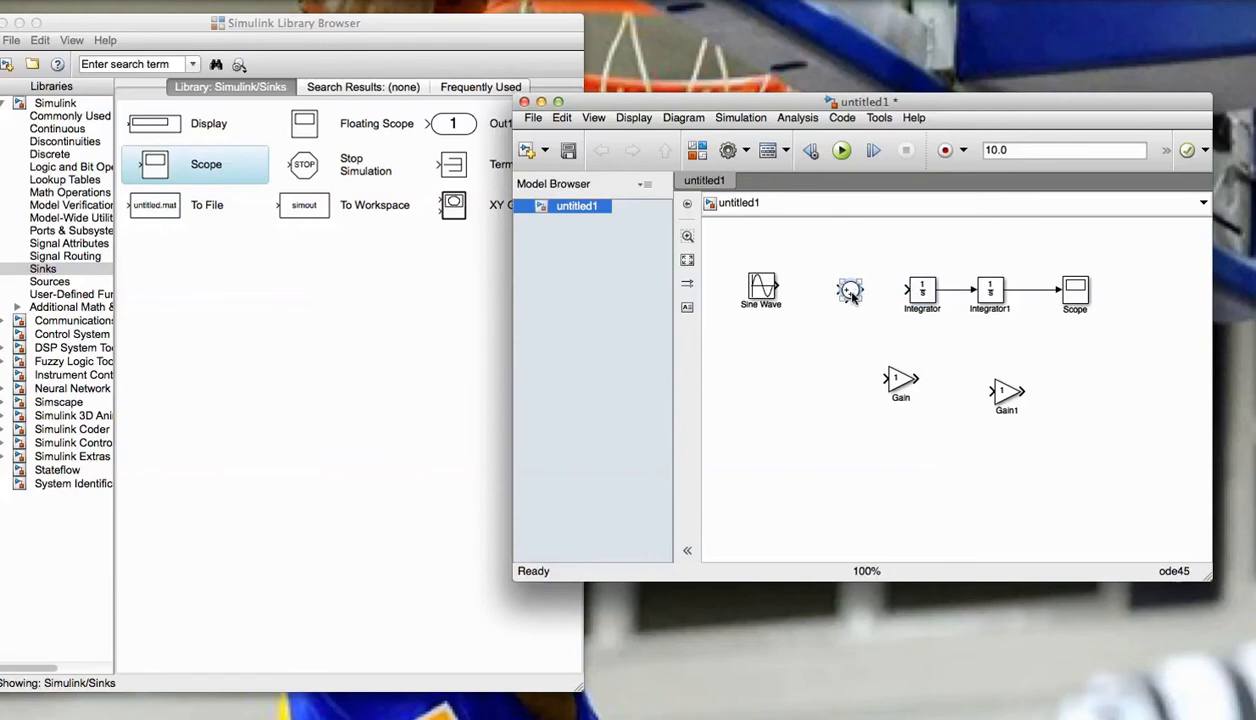
pyautogui.doubleClick(849, 290)
pyautogui.click(498, 337)
pyautogui.write('|')
pyautogui.press('BackSpace')
pyautogui.write('--')
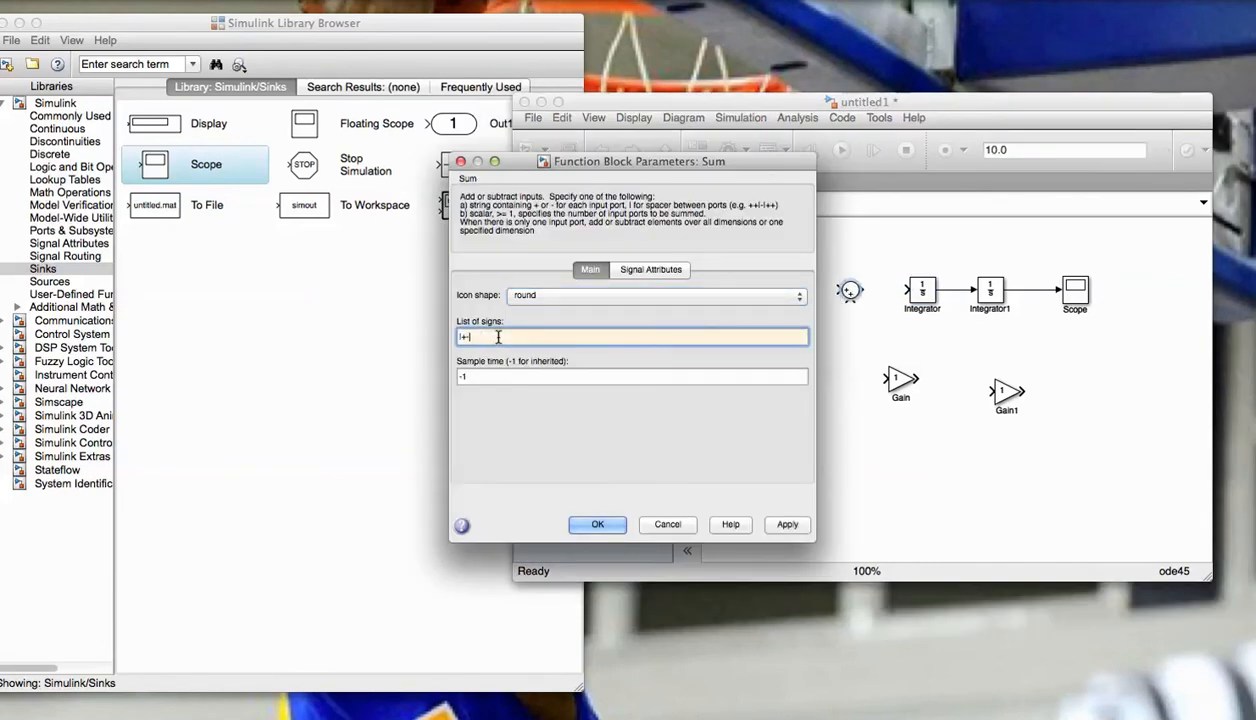
pyautogui.click(597, 524)
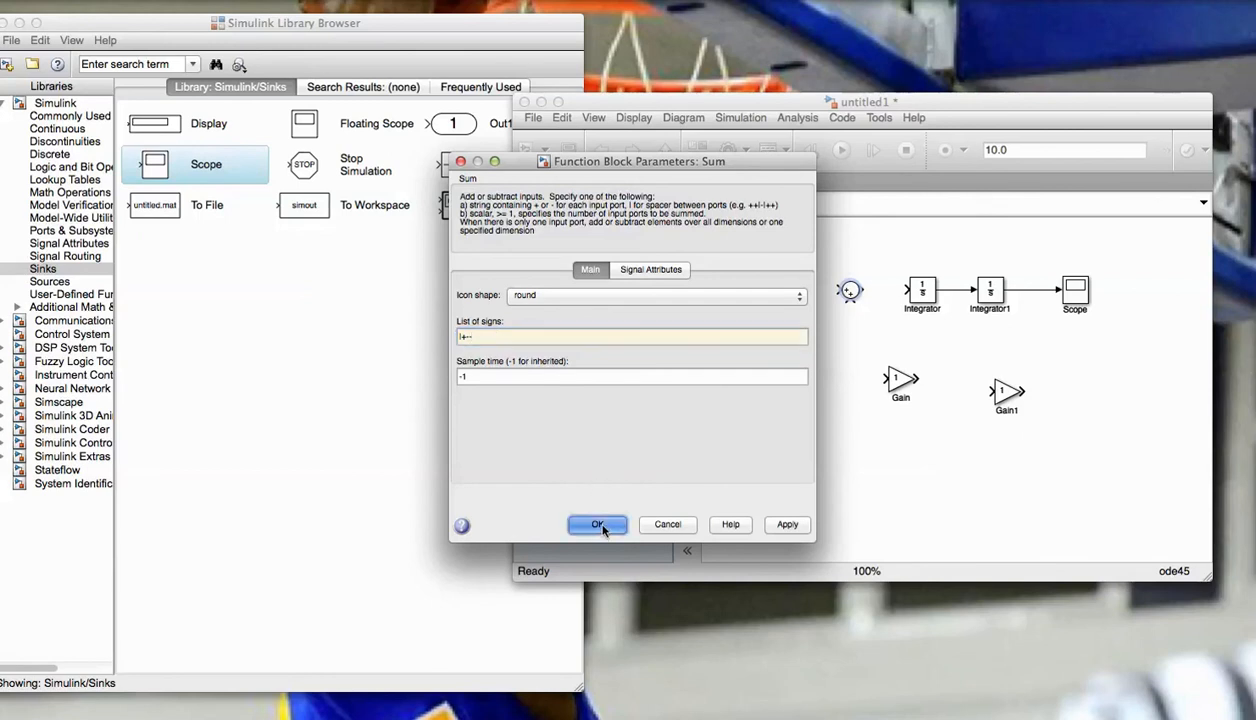
pyautogui.moveTo(855, 293); pyautogui.dragTo(854, 291)
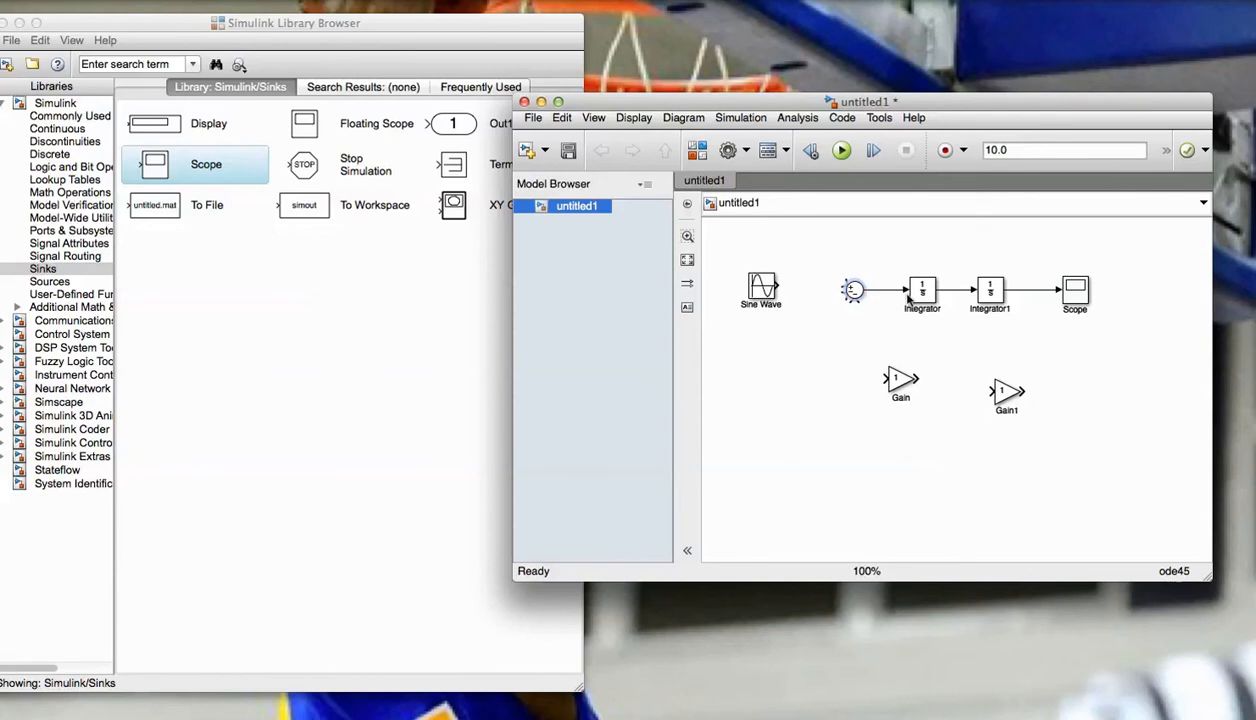
# Step: Flip the first Gain block and wire it as feedback from the line between the integrators to the Sum block's lower negative input
pyautogui.click(903, 380)
pyautogui.rightClick(905, 380)
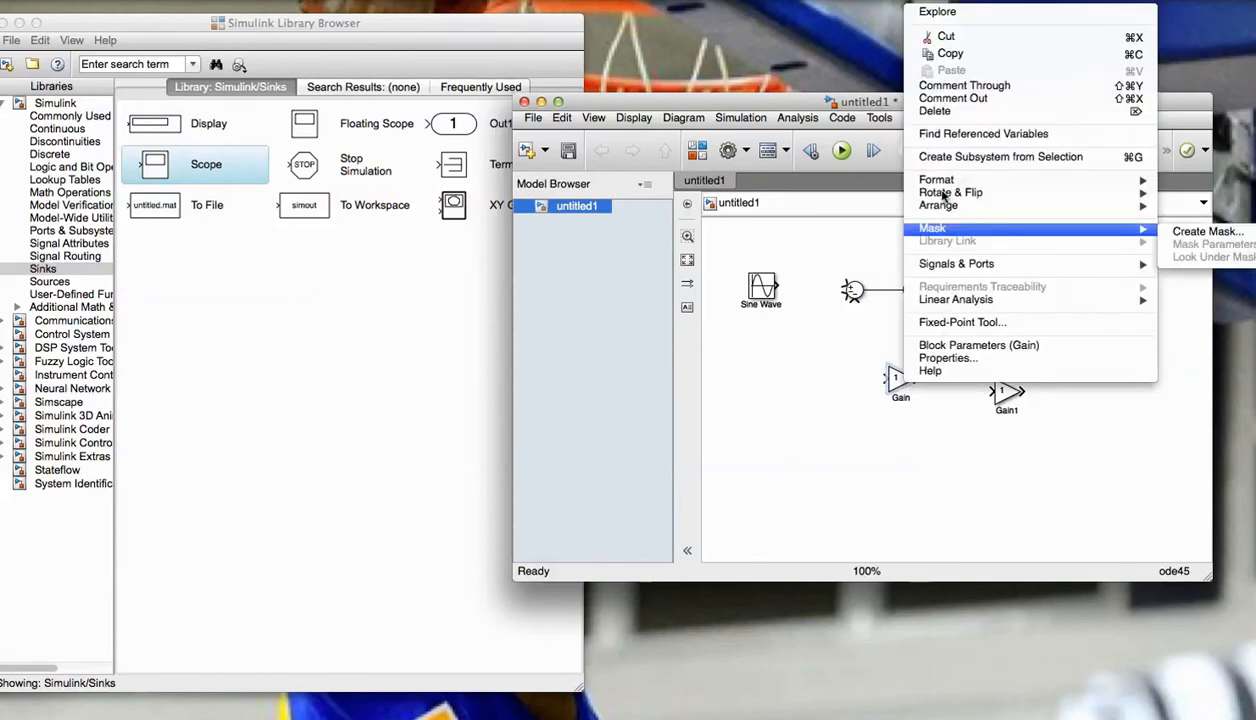
pyautogui.moveTo(940, 193)
pyautogui.click(785, 242)
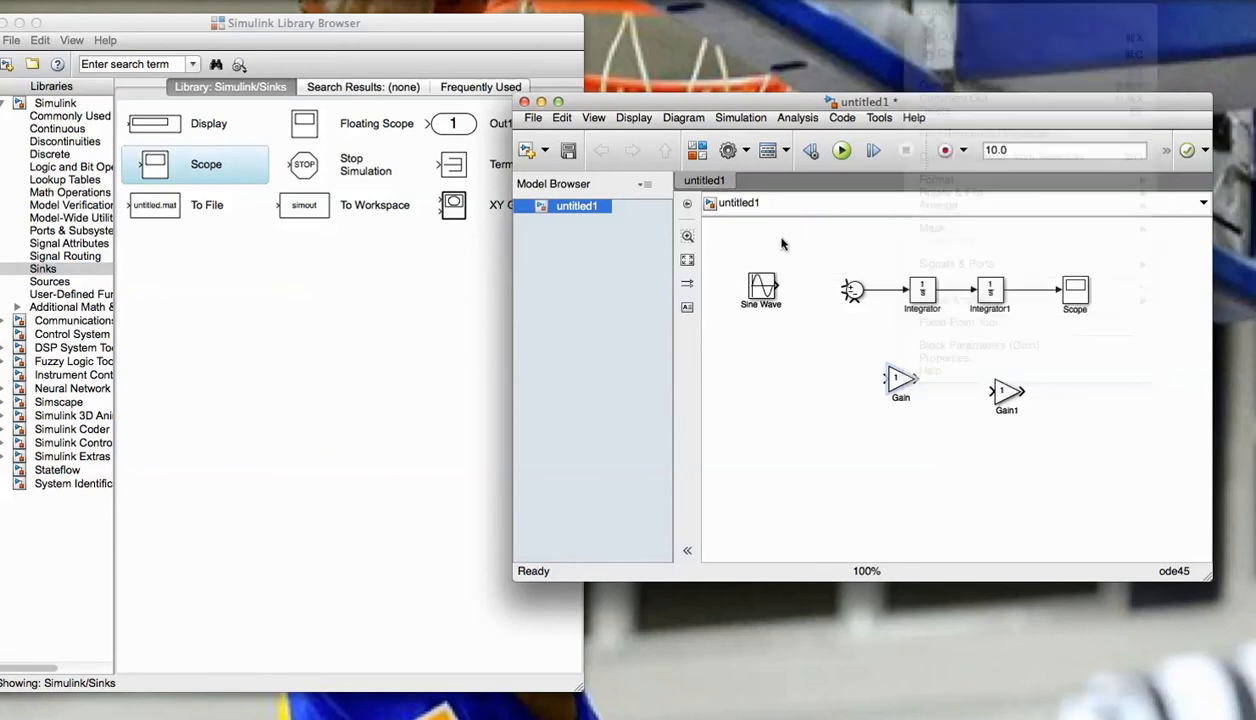
pyautogui.moveTo(908, 381)
pyautogui.mouseDown()
pyautogui.moveTo(951, 330)
pyautogui.moveTo(910, 334)
pyautogui.moveTo(935, 345)
pyautogui.moveTo(959, 290)
pyautogui.mouseUp()
pyautogui.moveTo(906, 341); pyautogui.dragTo(853, 303)
# Step: Set the gain of the inner feedback Gain block to 0
pyautogui.click(933, 344)
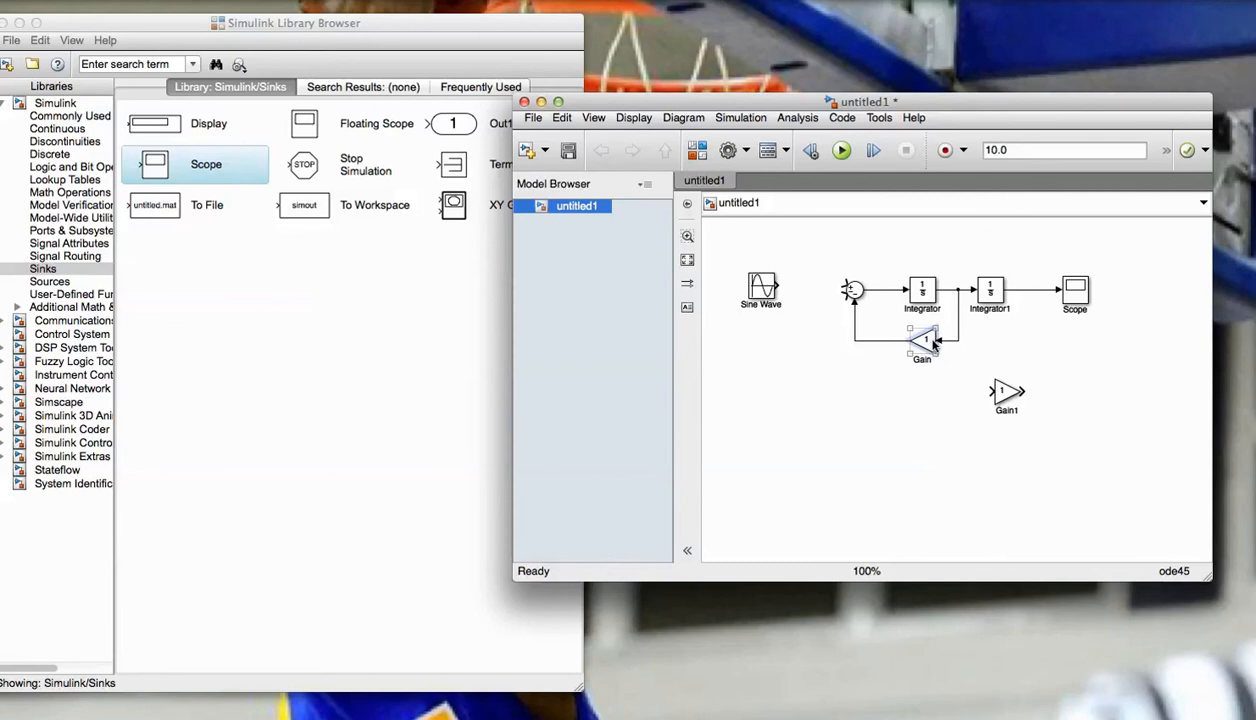
pyautogui.doubleClick(933, 343)
pyautogui.write('0')
pyautogui.click(597, 477)
# Step: Reposition and flip the Gain1 block, and wire it as feedback from the second integrator's output to the Sum block's remaining negative input
pyautogui.moveTo(1012, 390); pyautogui.dragTo(981, 380)
pyautogui.doubleClick(979, 380)
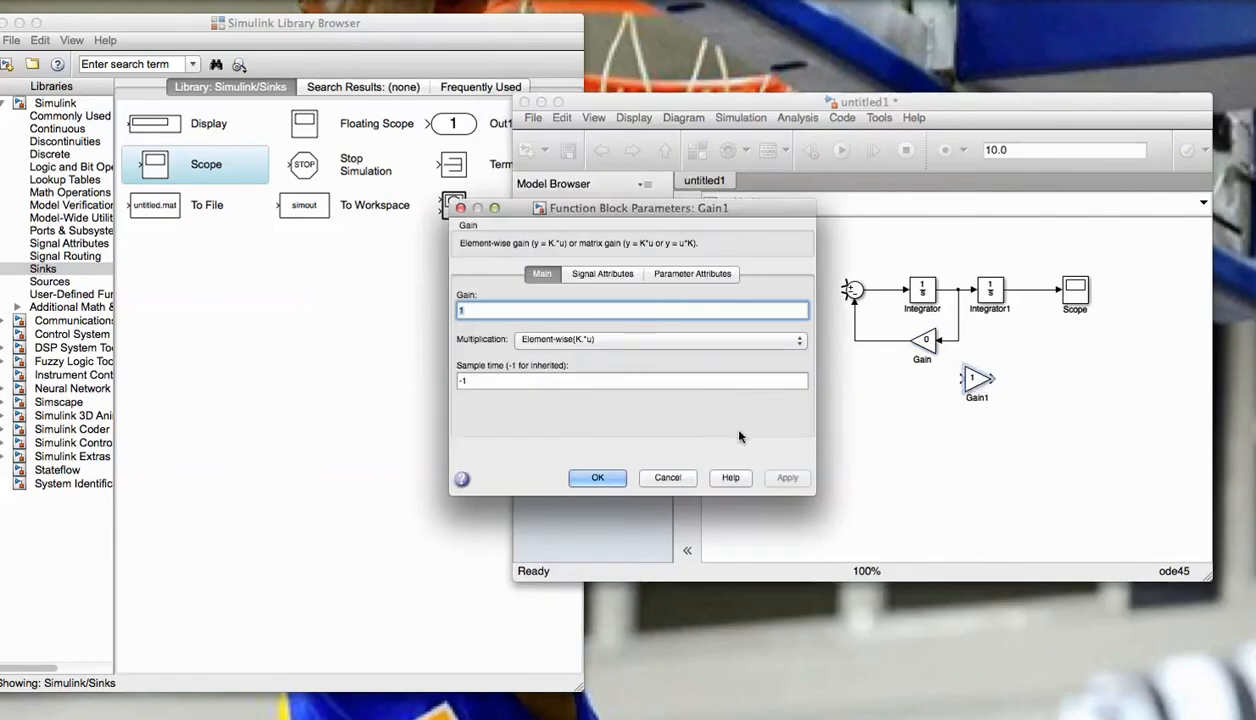
pyautogui.click(667, 477)
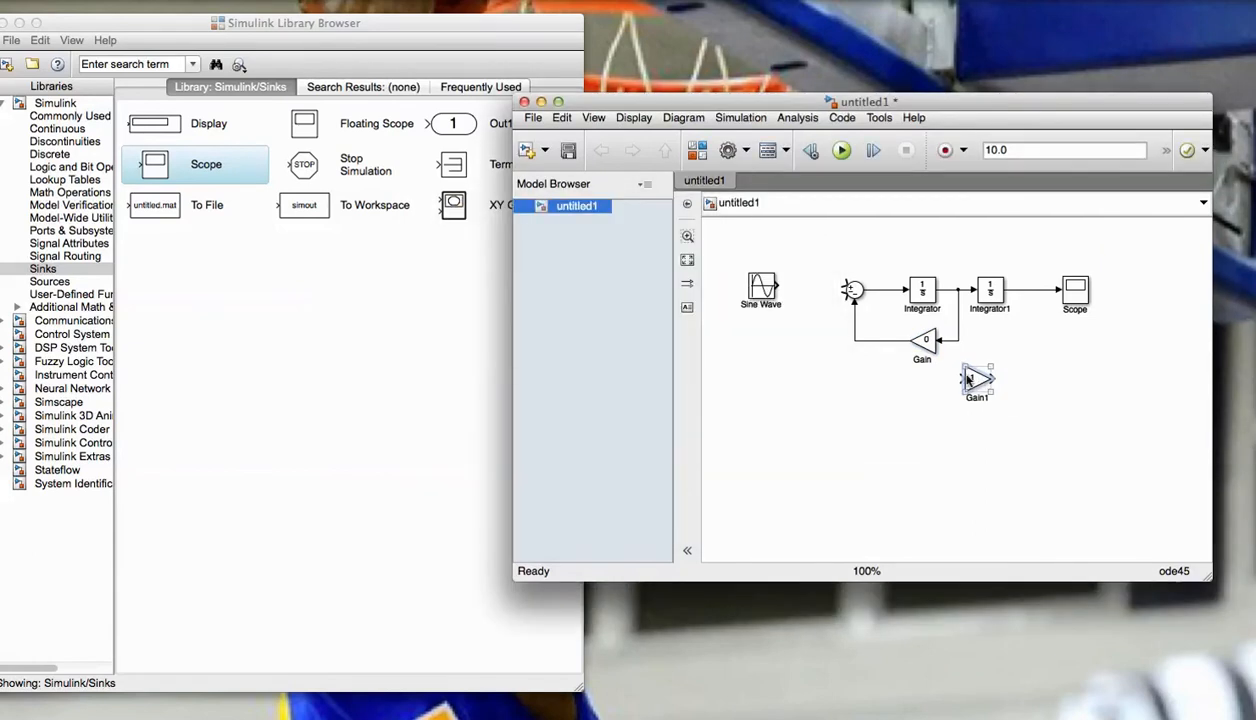
pyautogui.rightClick(968, 379)
pyautogui.moveTo(1032, 206)
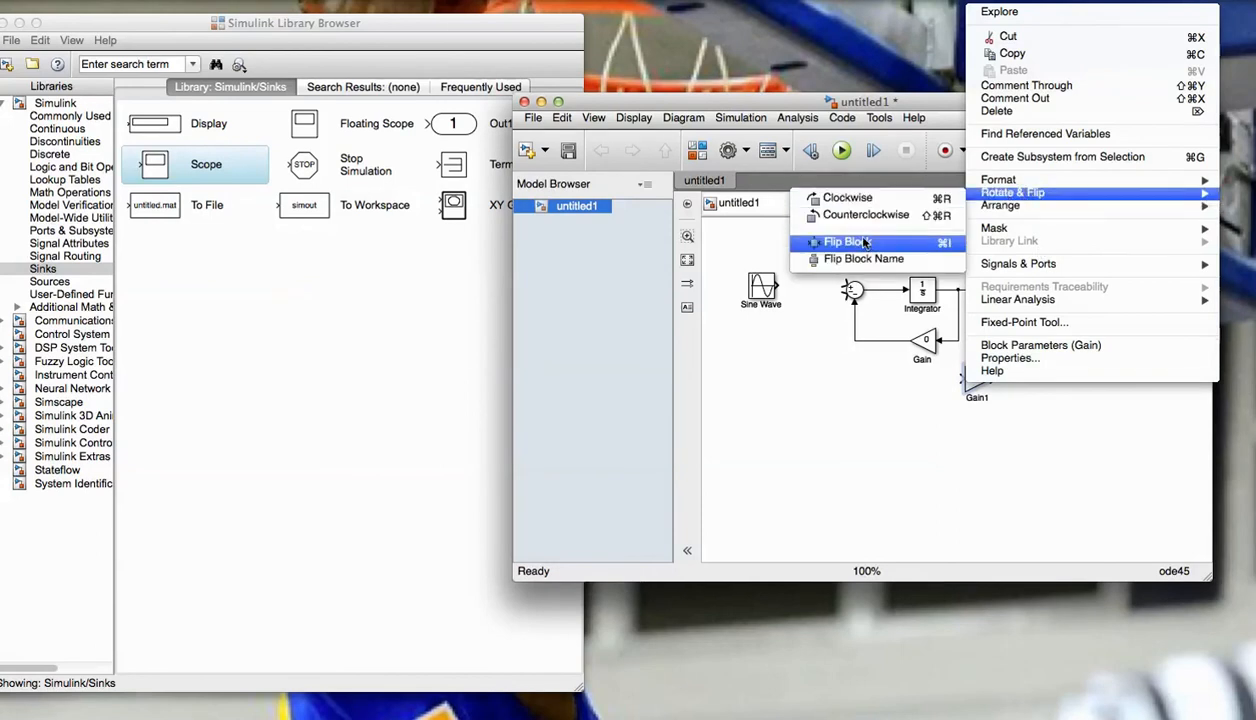
pyautogui.click(866, 243)
pyautogui.moveTo(991, 378); pyautogui.dragTo(1041, 290)
pyautogui.moveTo(963, 378); pyautogui.dragTo(848, 294)
# Step: Set the gain of Gain1 to 10 and connect the Sine Wave source to the Sum block's positive input
pyautogui.click(982, 390)
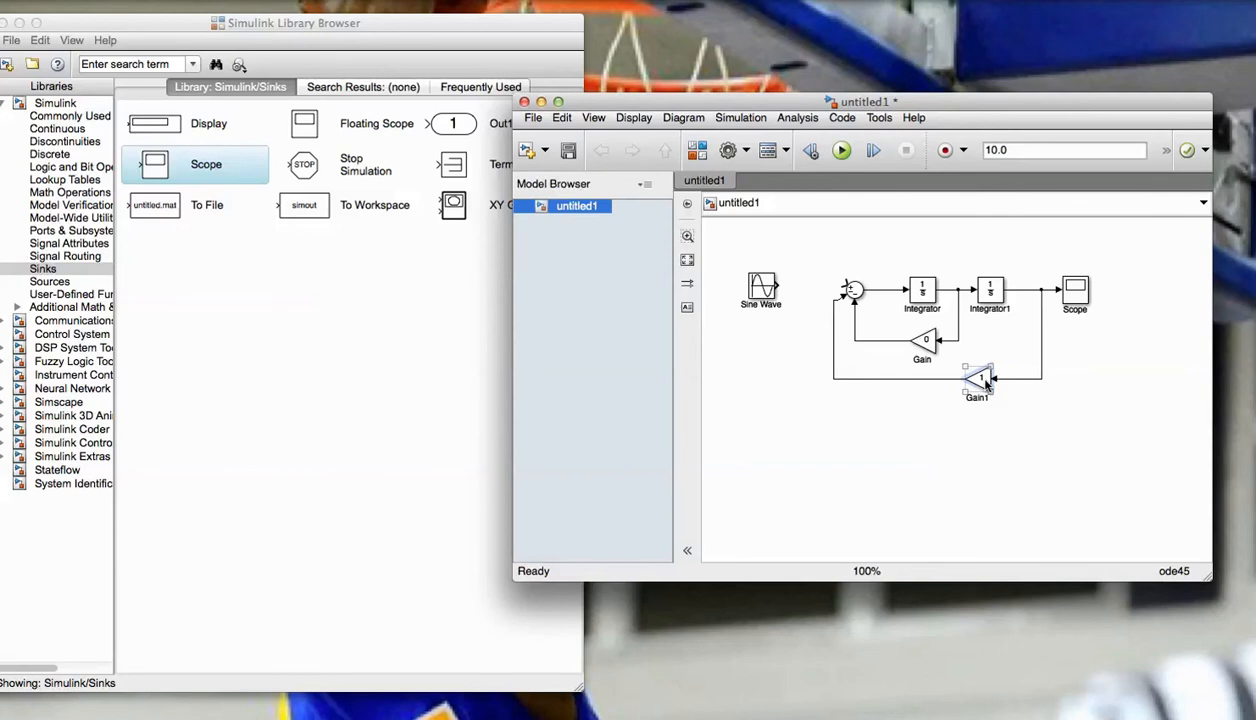
pyautogui.doubleClick(983, 381)
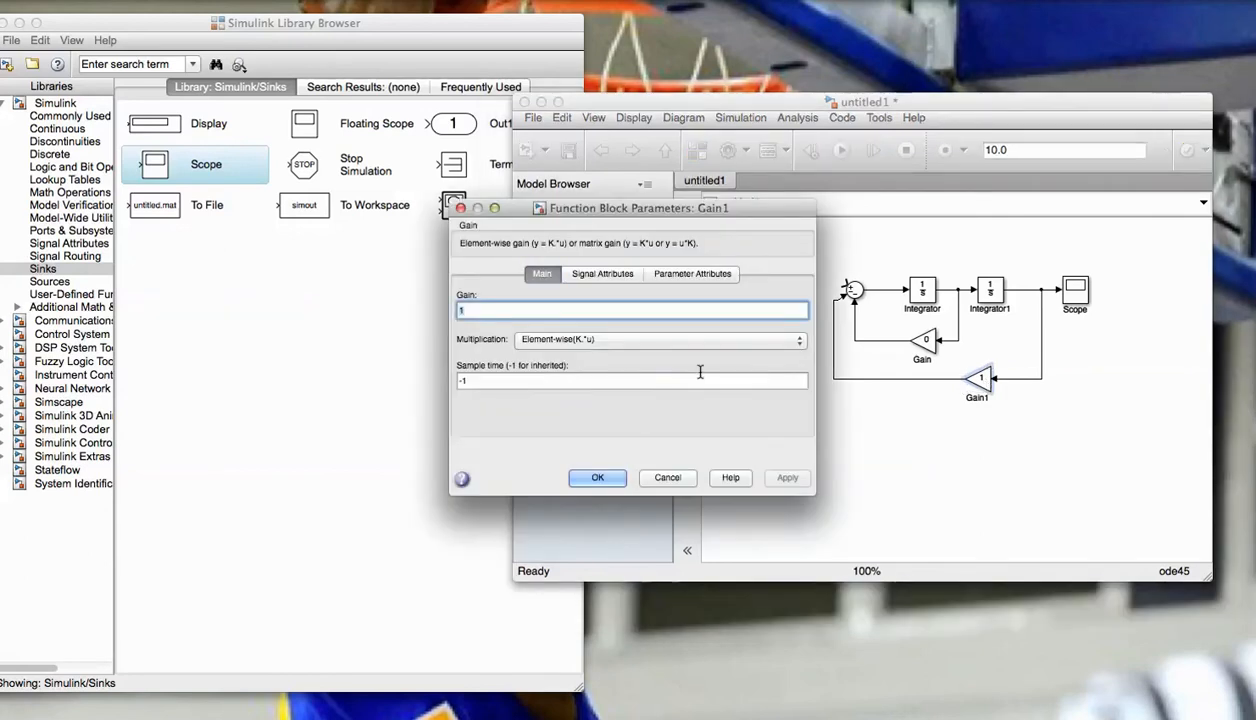
pyautogui.write('o')
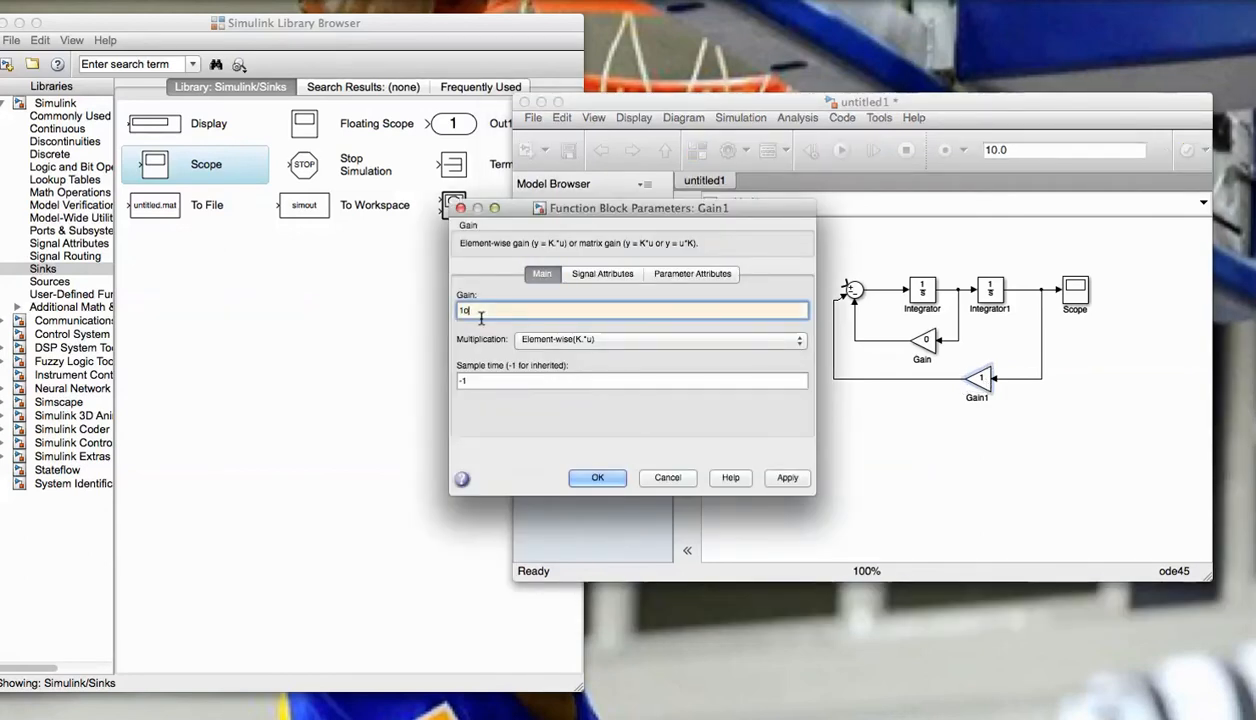
pyautogui.click(597, 477)
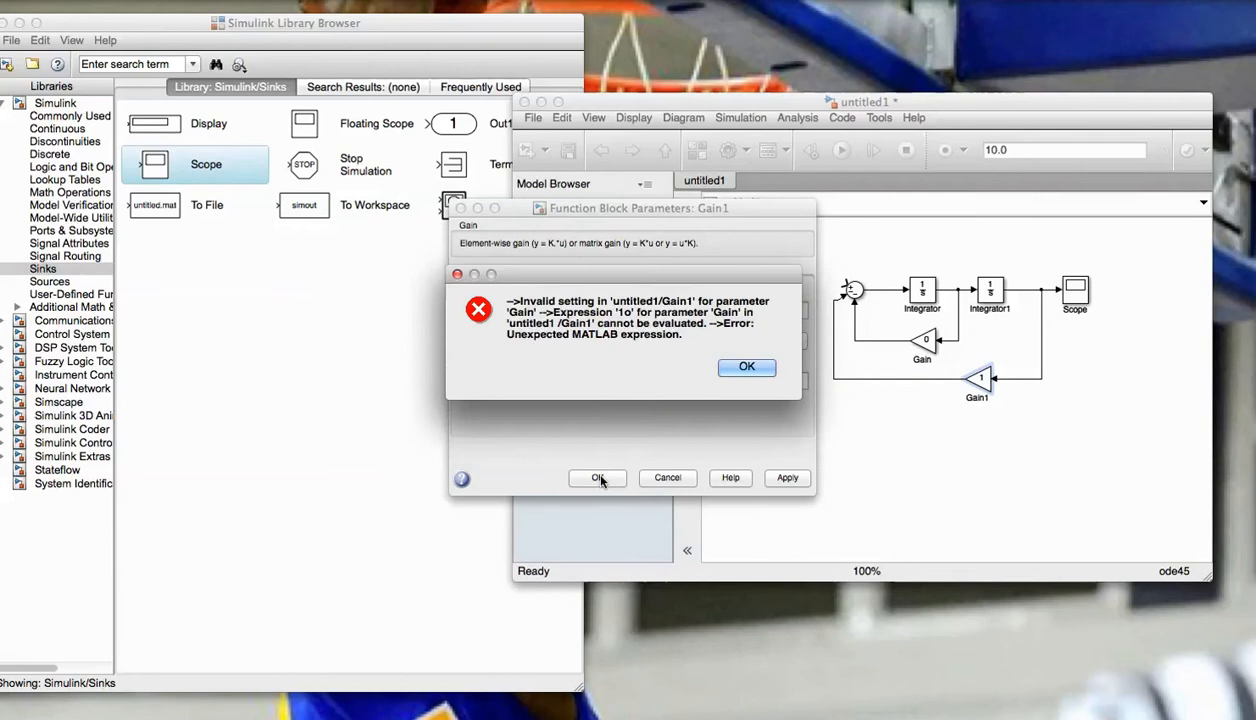
pyautogui.click(745, 369)
pyautogui.doubleClick(521, 310)
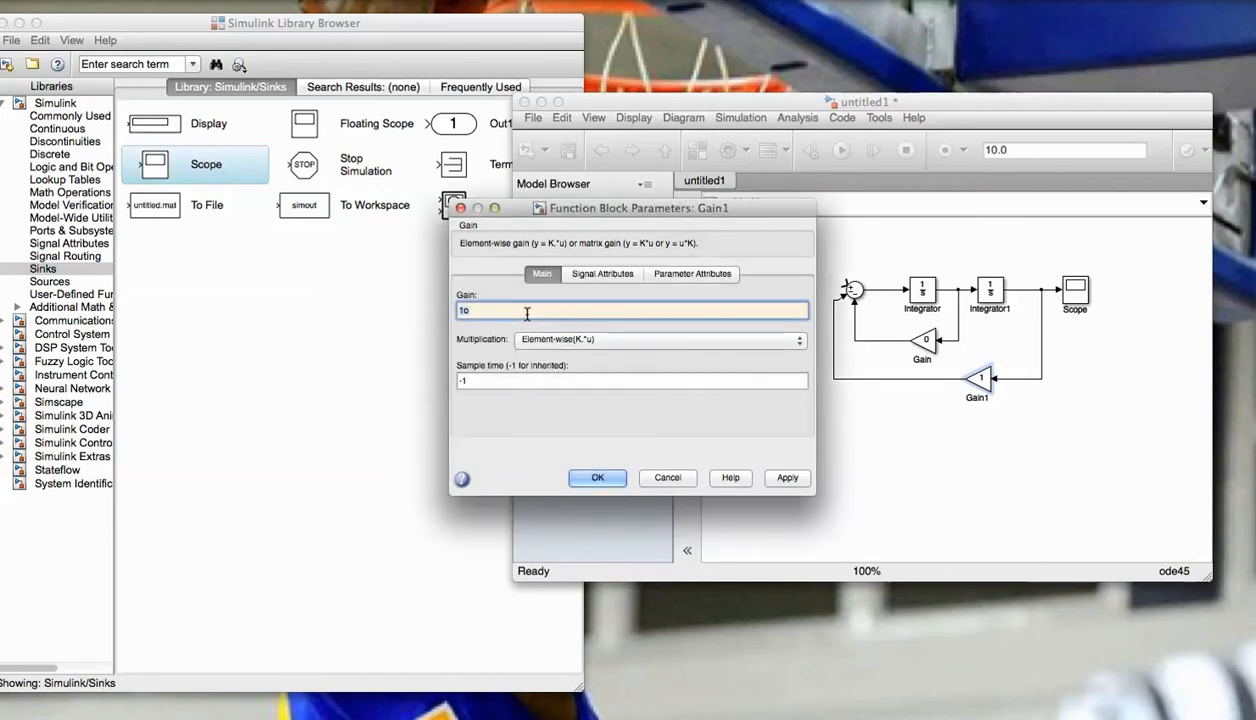
pyautogui.write('10')
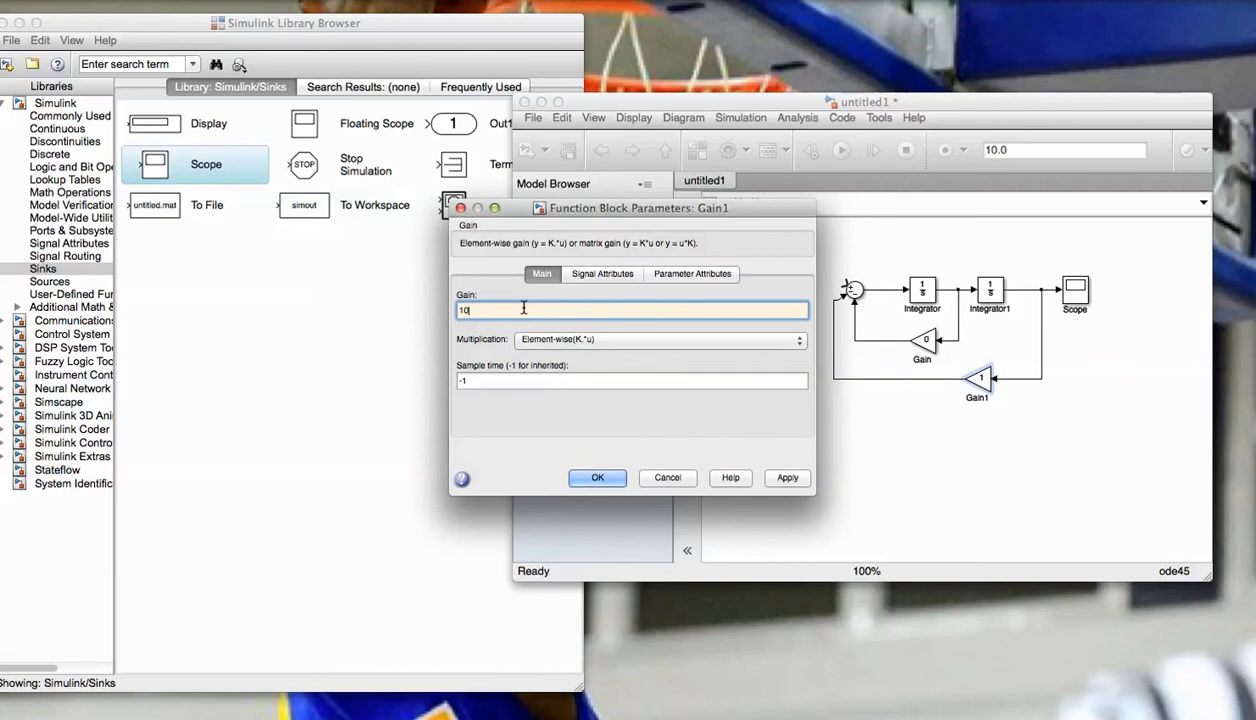
pyautogui.press('Return')
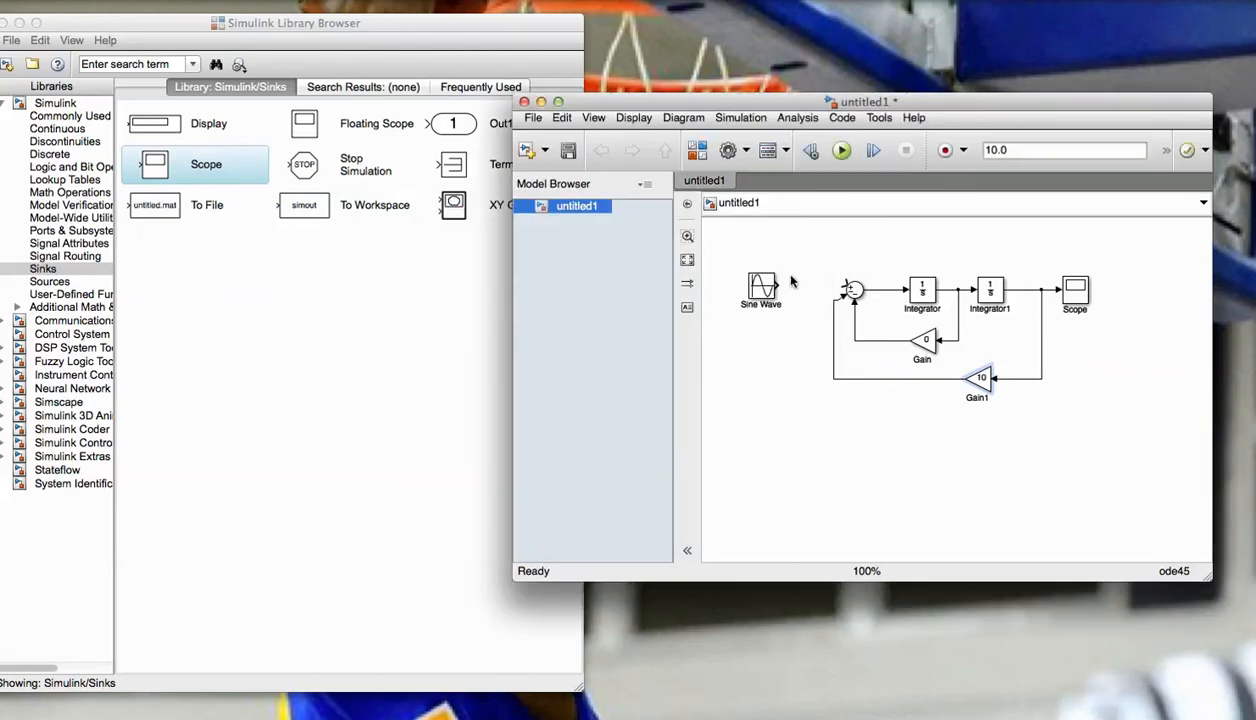
pyautogui.moveTo(846, 288); pyautogui.dragTo(848, 290)
# Step: Keep the first integrator's initial condition at 0 and set the second integrator's initial condition to 1
pyautogui.doubleClick(924, 292)
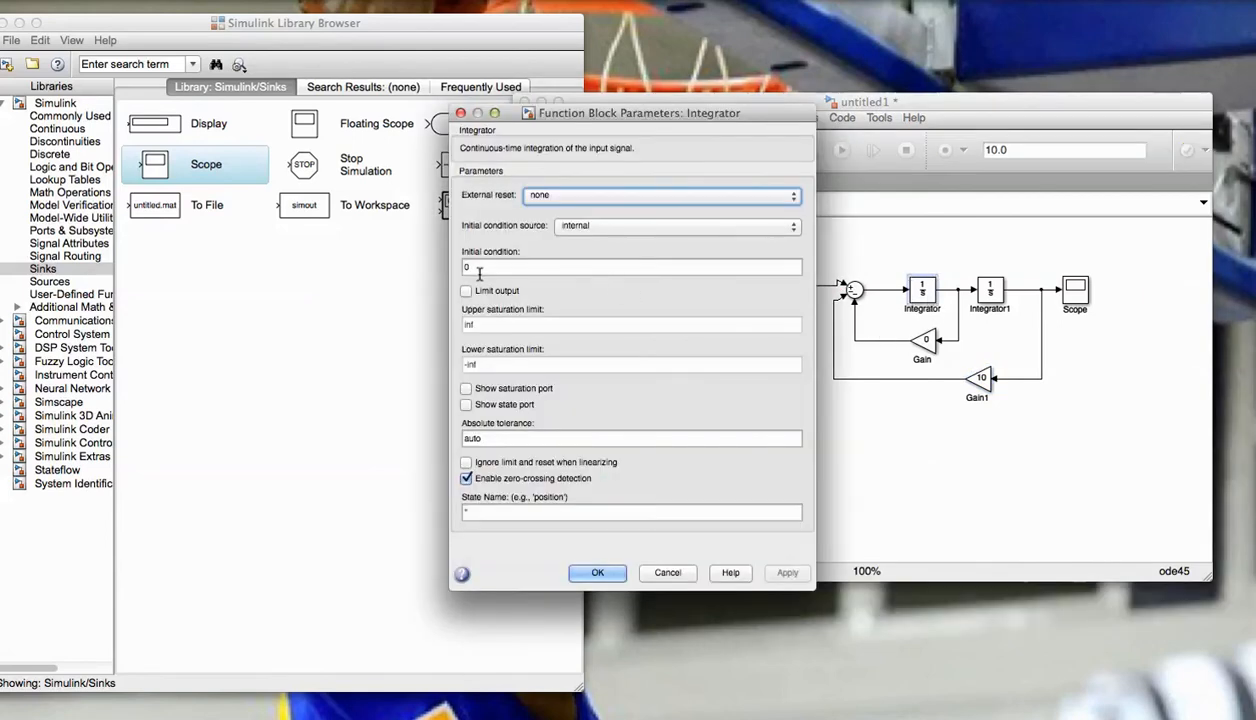
pyautogui.click(594, 573)
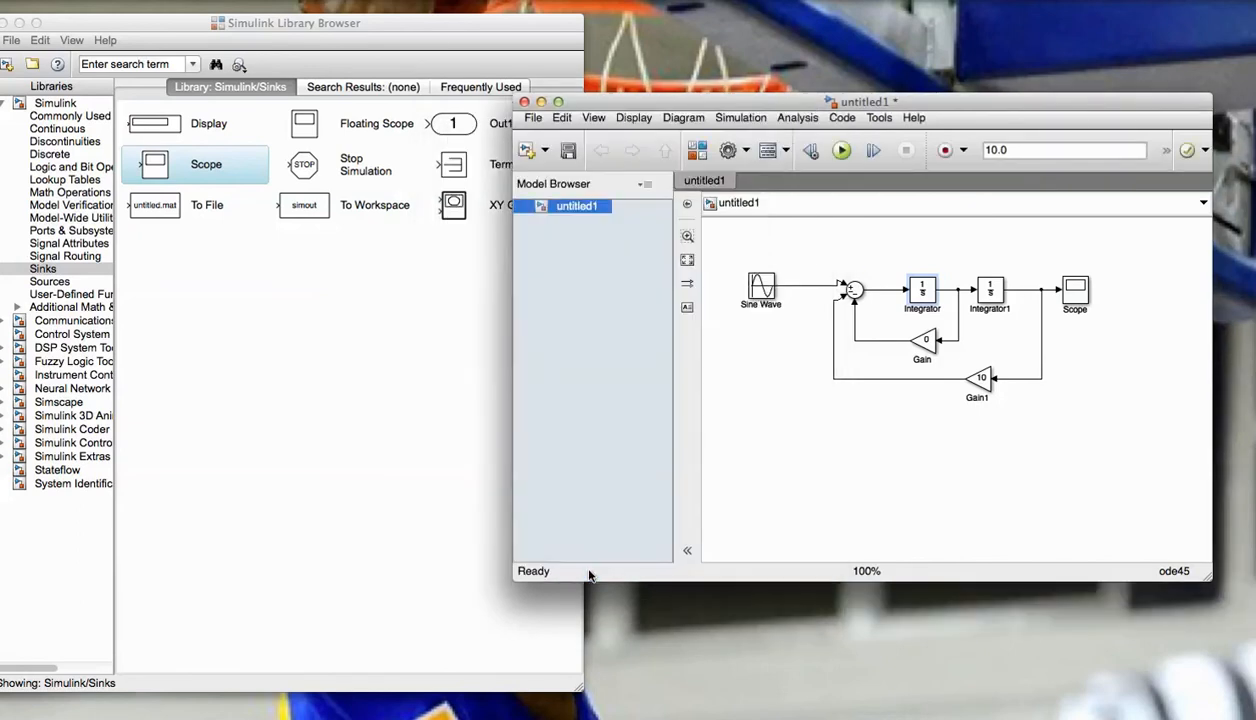
pyautogui.doubleClick(988, 290)
pyautogui.click(495, 268)
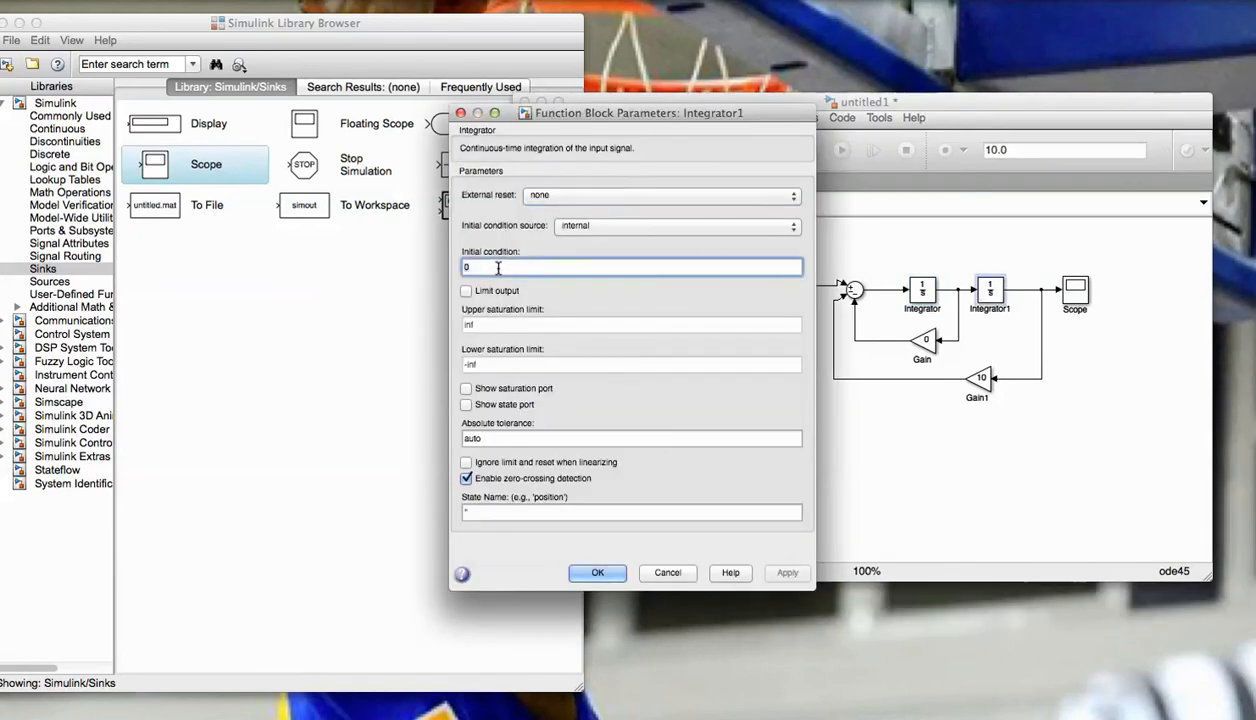
pyautogui.press('BackSpace')
pyautogui.write('1')
pyautogui.click(596, 569)
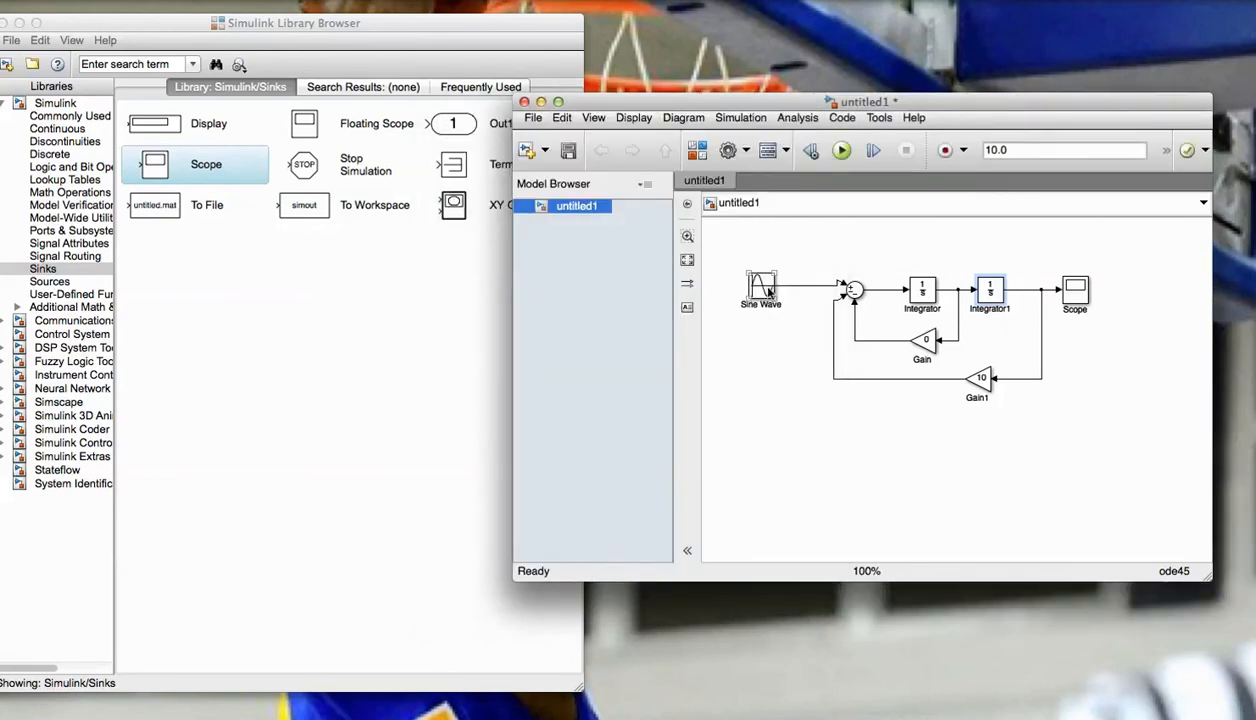
# Step: Set the Sine Wave source's frequency to 2 rad/sec
pyautogui.doubleClick(766, 288)
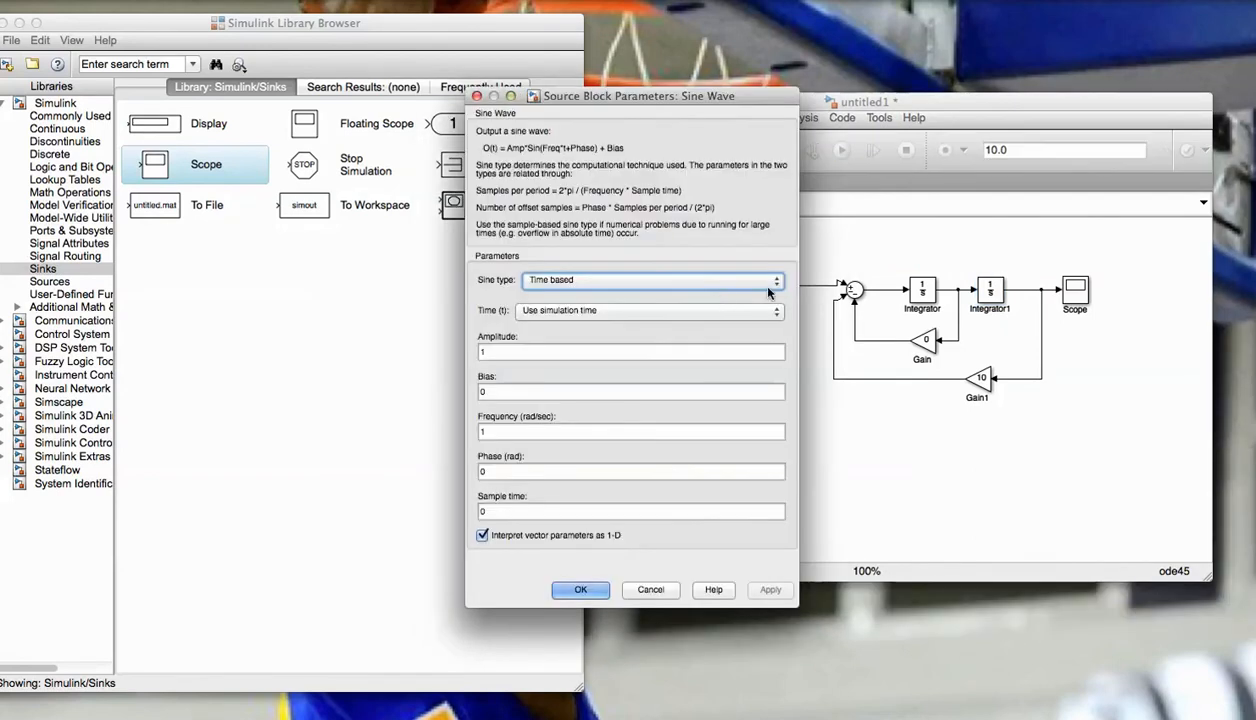
pyautogui.click(484, 429)
pyautogui.press('BackSpace')
pyautogui.write('2')
pyautogui.click(580, 589)
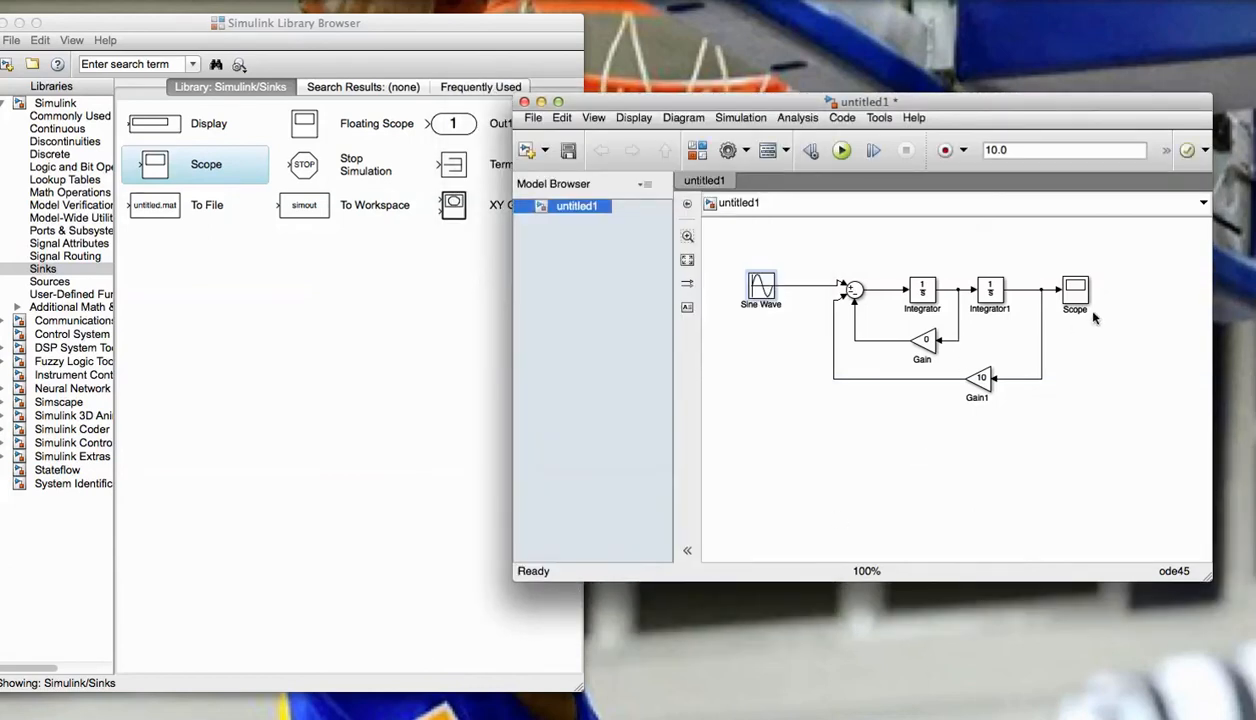
# Step: Run the simulation and open the Scope output in an enlarged window beside the model diagram
pyautogui.click(842, 150)
pyautogui.doubleClick(1075, 293)
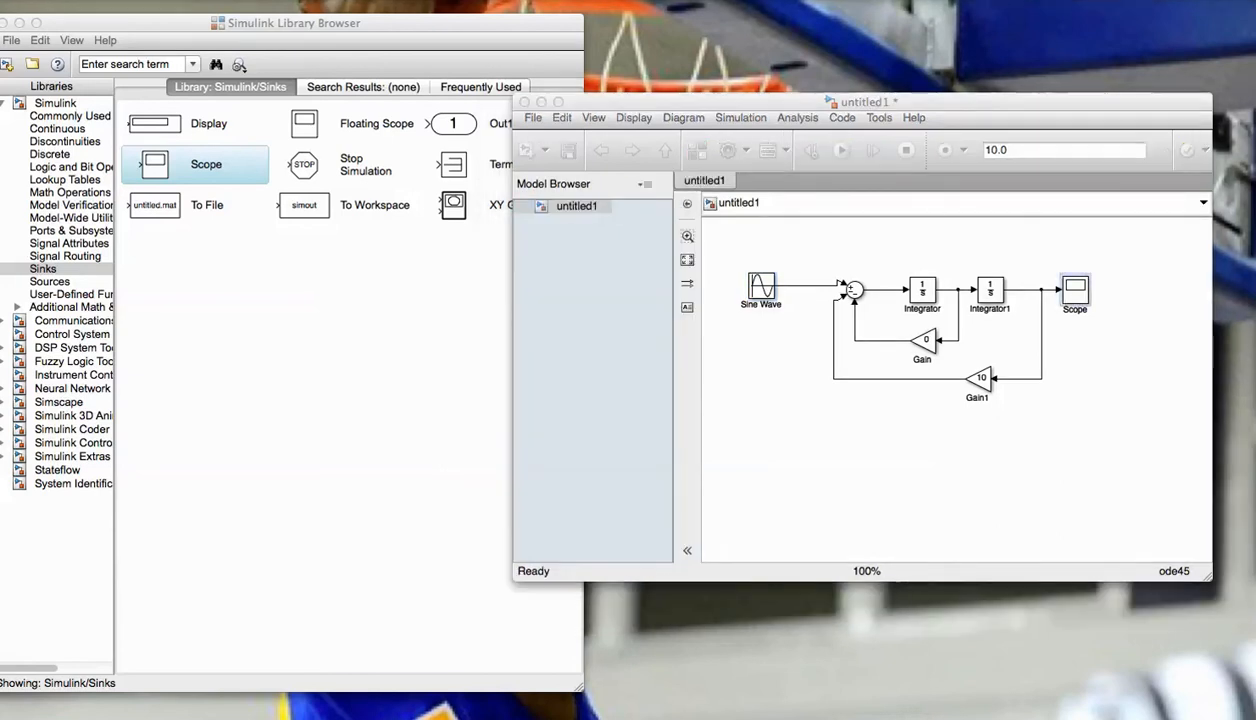
pyautogui.moveTo(2, 300); pyautogui.dragTo(349, 15)
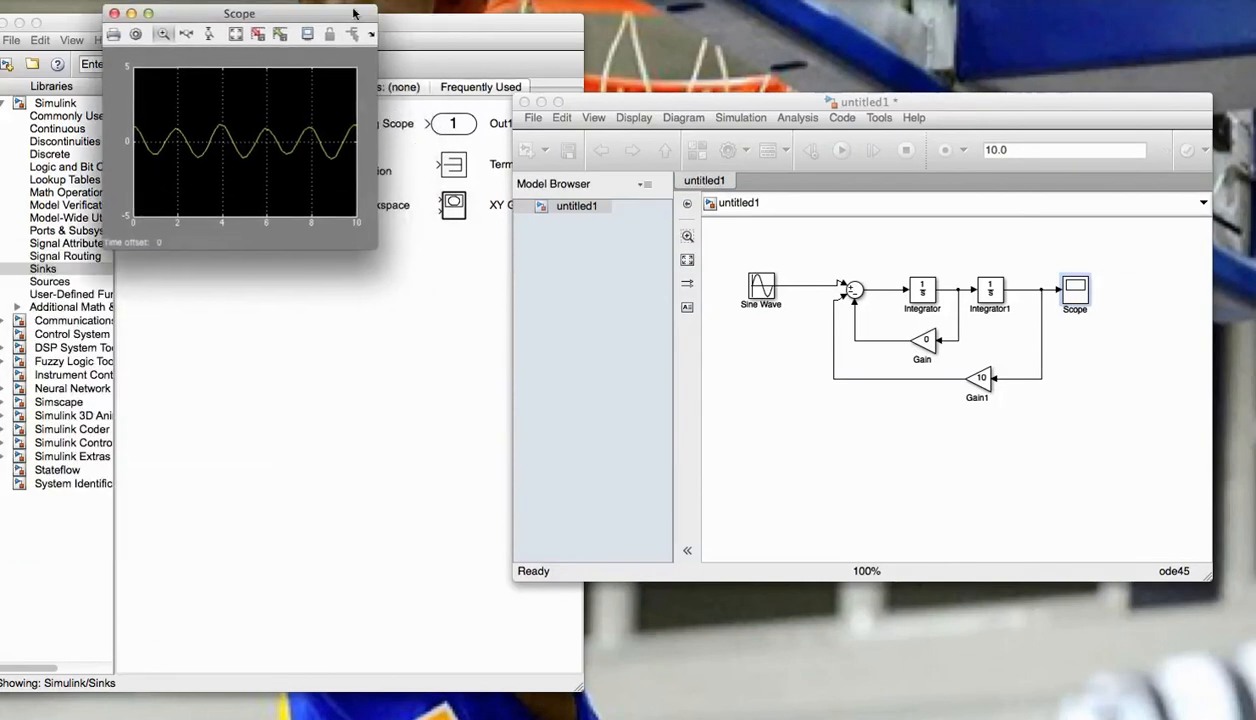
pyautogui.moveTo(371, 247); pyautogui.dragTo(586, 524)
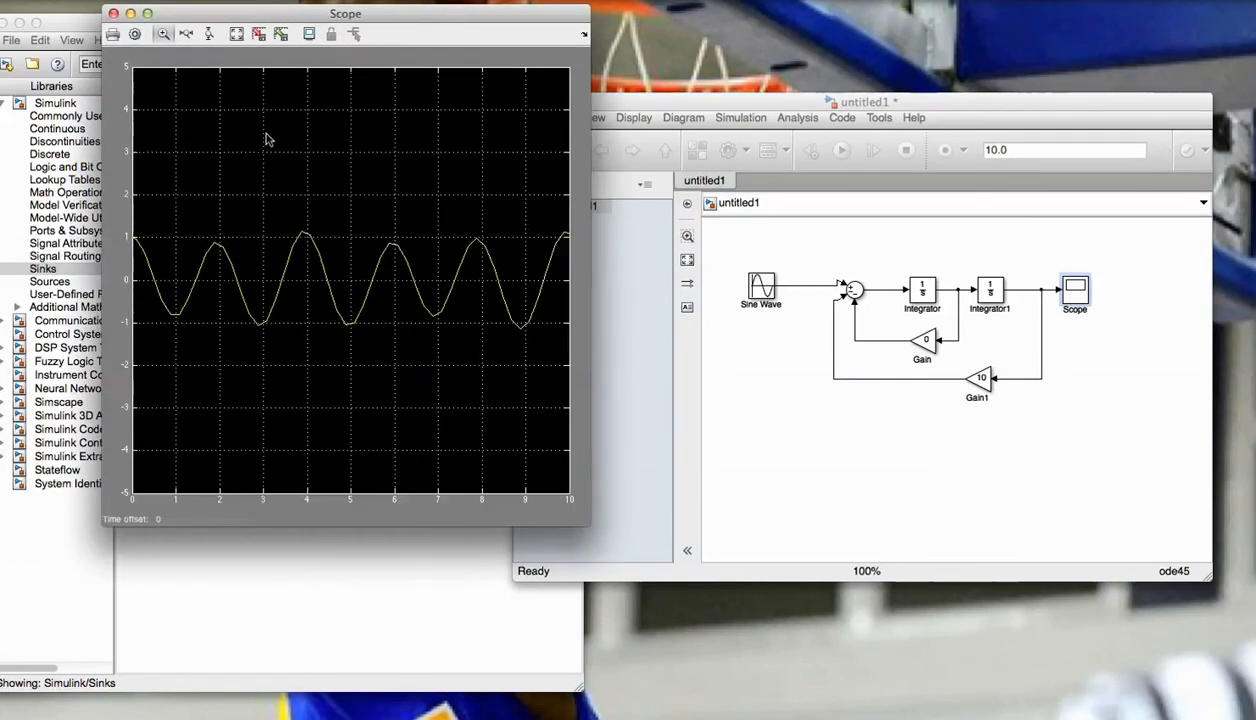
# Step: Autoscale the Scope plot, compare it side by side with the Figure 1 plot, and close the figure
pyautogui.click(232, 36)
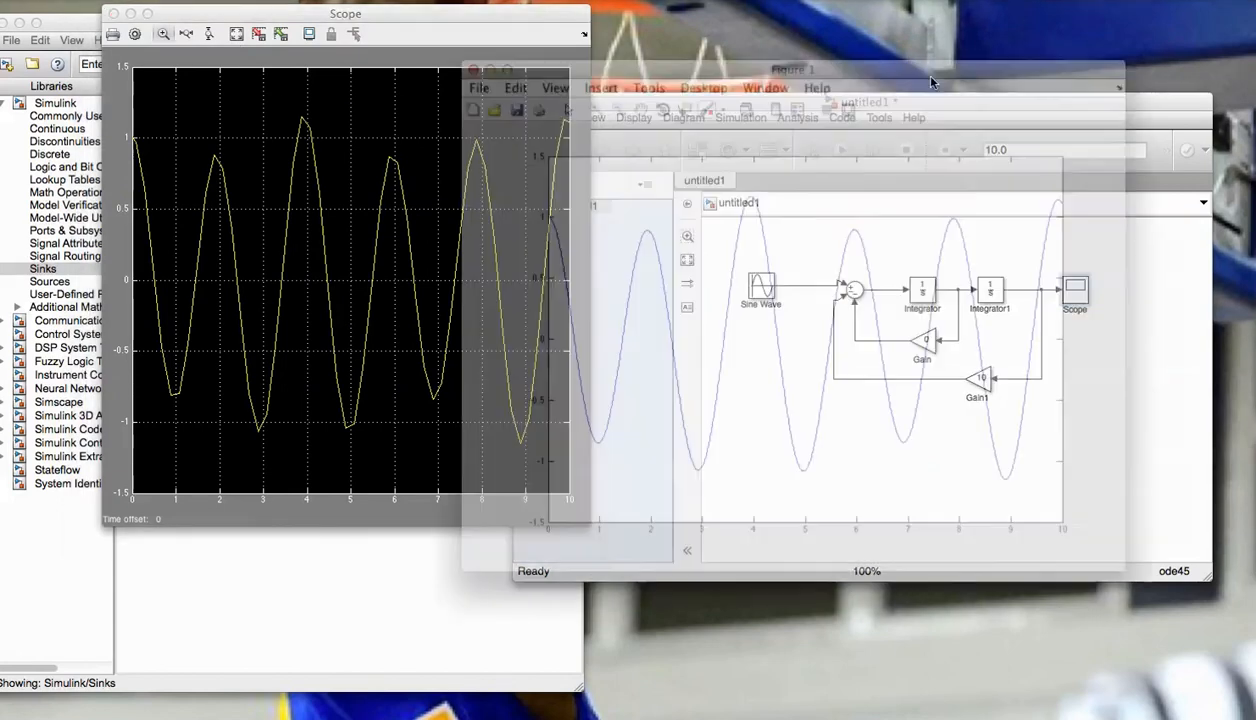
pyautogui.moveTo(913, 74); pyautogui.dragTo(1062, 29)
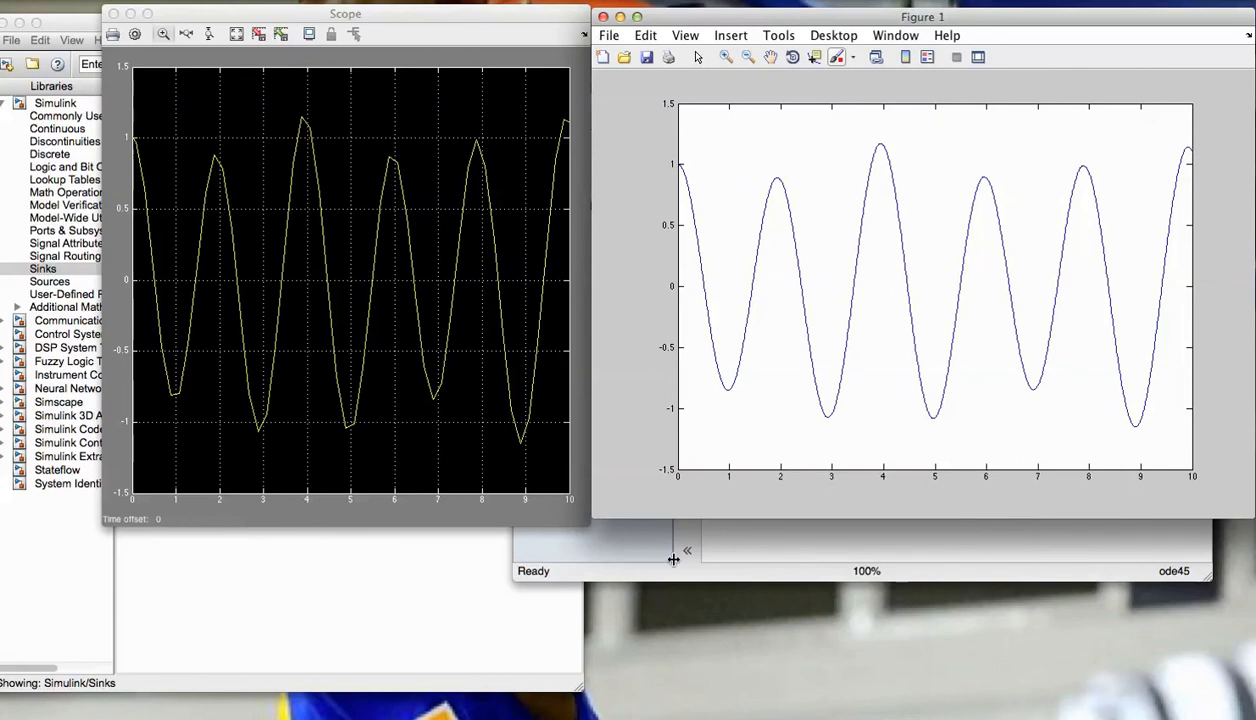
pyautogui.click(605, 17)
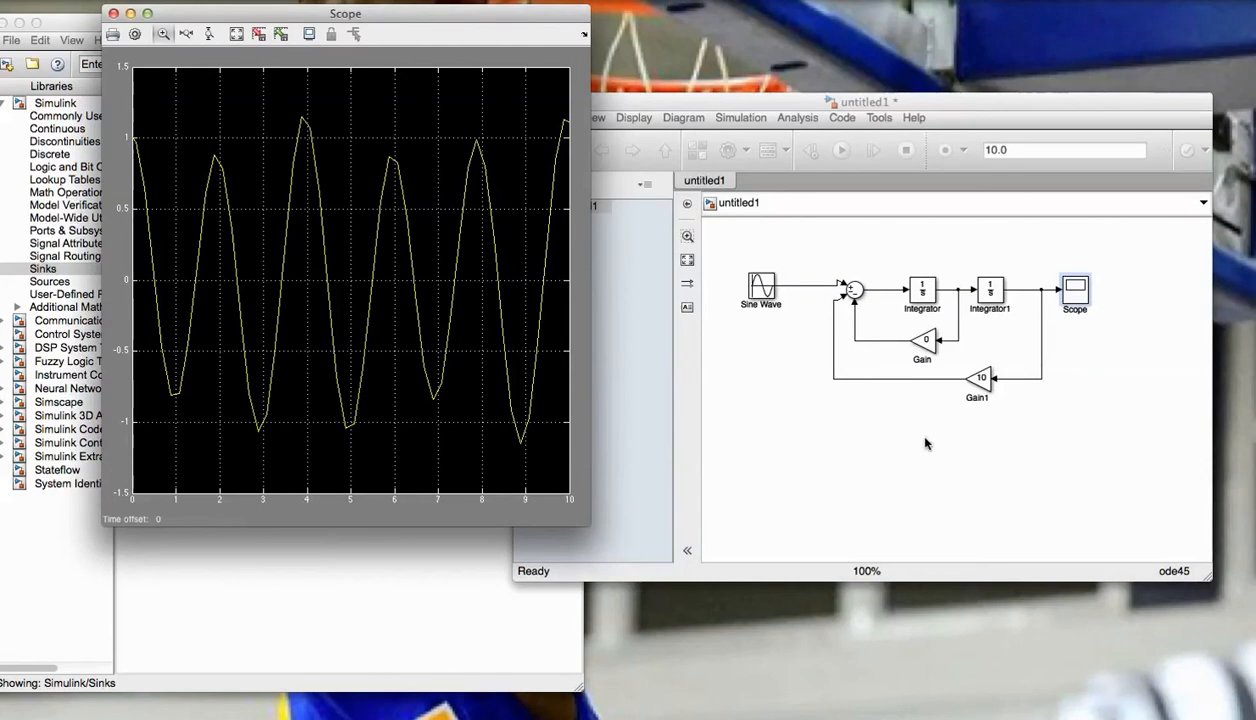
# Step: Replace the gain value of the inner feedback Gain block with the variable c
pyautogui.doubleClick(925, 343)
pyautogui.click(484, 311)
pyautogui.moveTo(486, 311); pyautogui.dragTo(457, 307)
pyautogui.write('0')
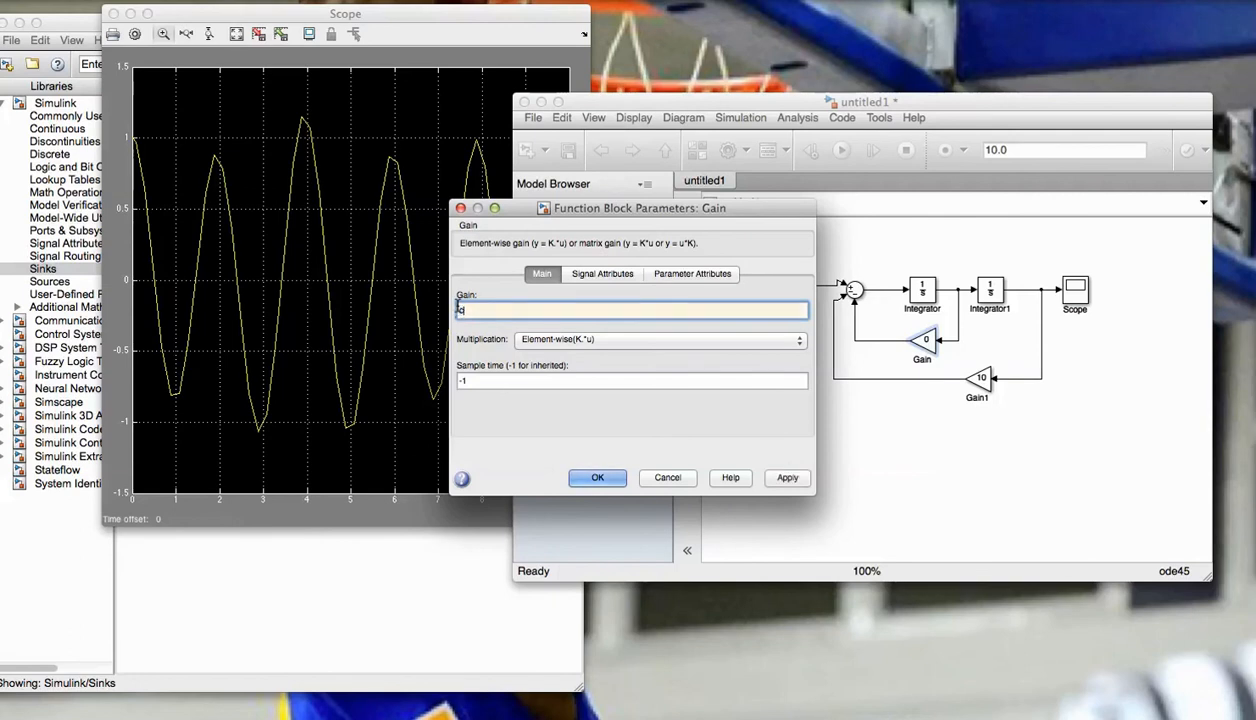
pyautogui.click(602, 481)
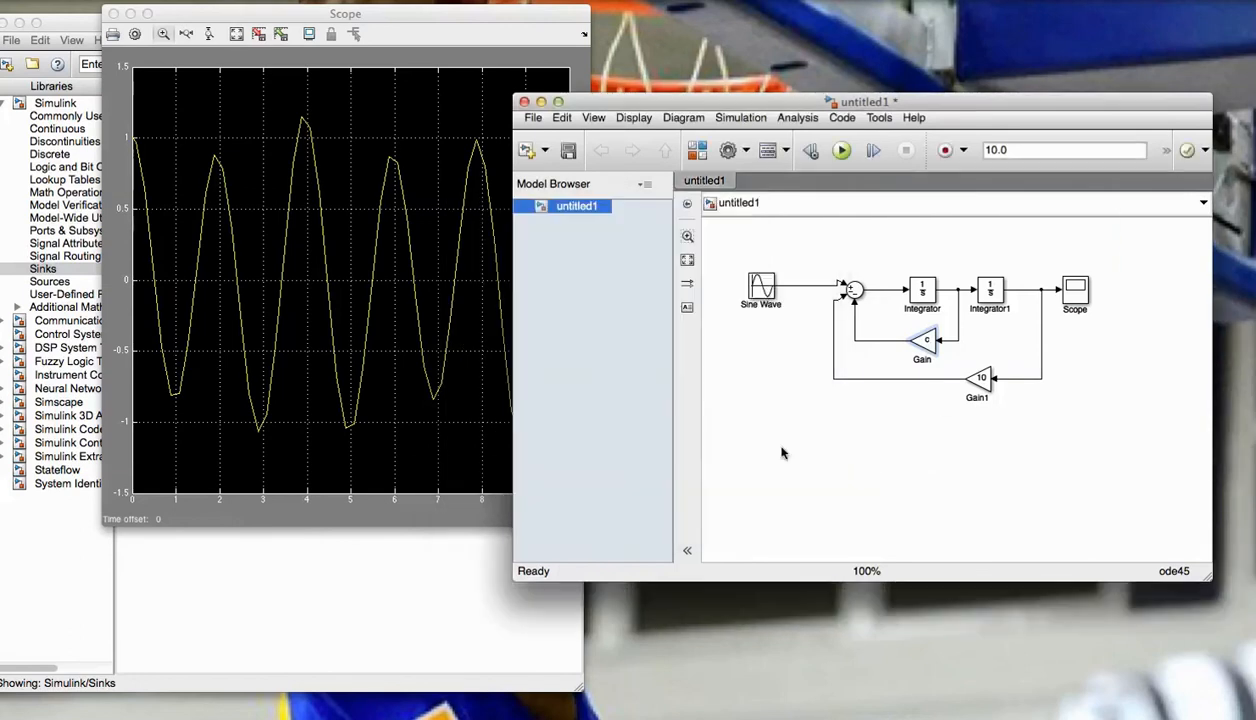
# Step: Replace the gain value of the outer feedback block Gain1 with the variable k
pyautogui.doubleClick(980, 380)
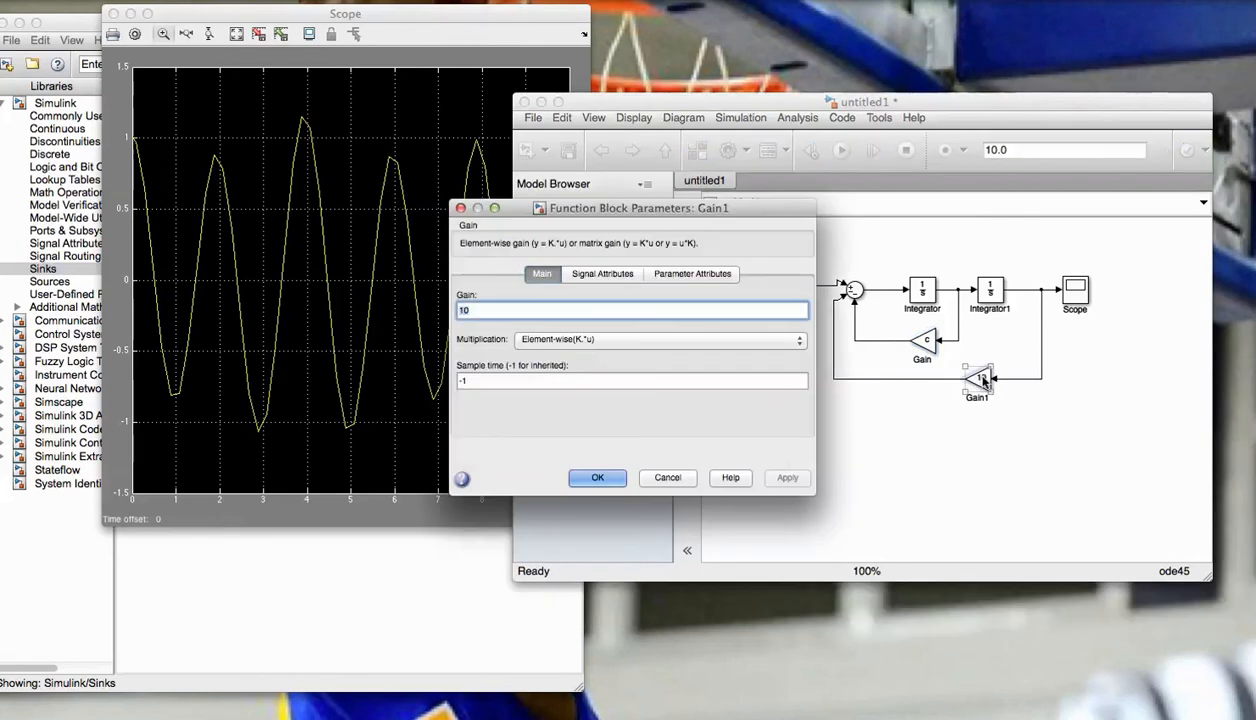
pyautogui.doubleClick(479, 310)
pyautogui.write('k')
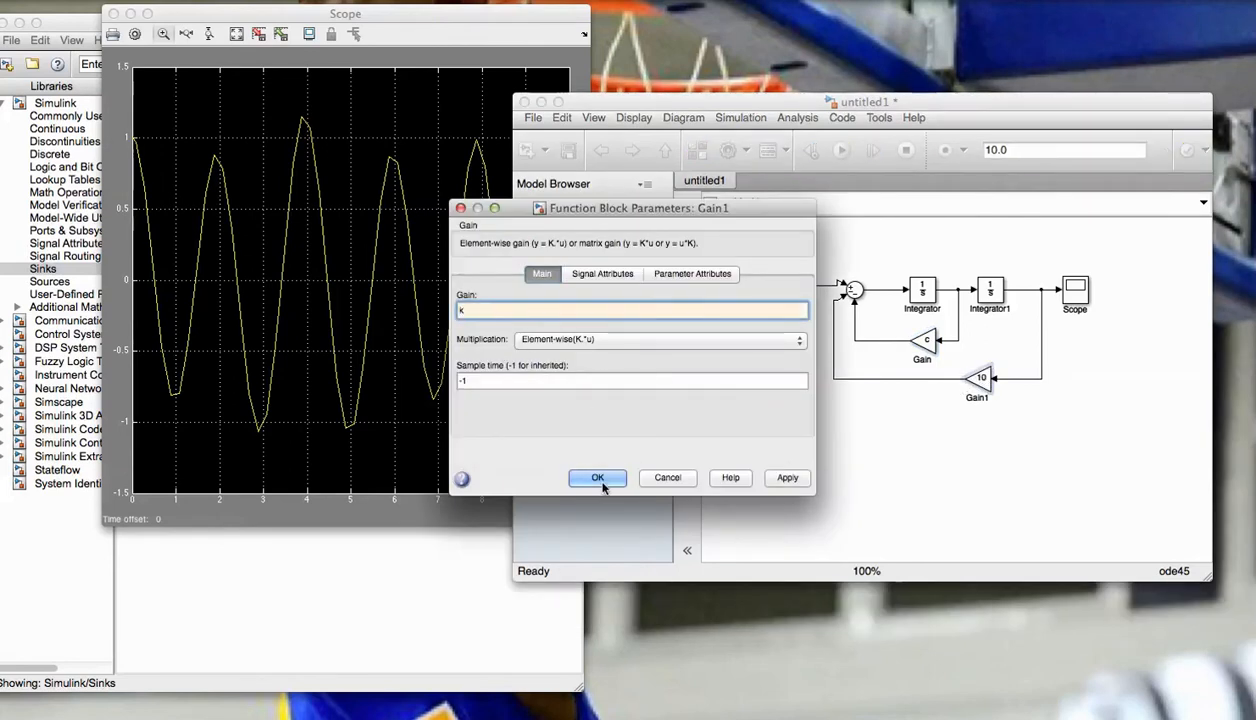
pyautogui.click(598, 478)
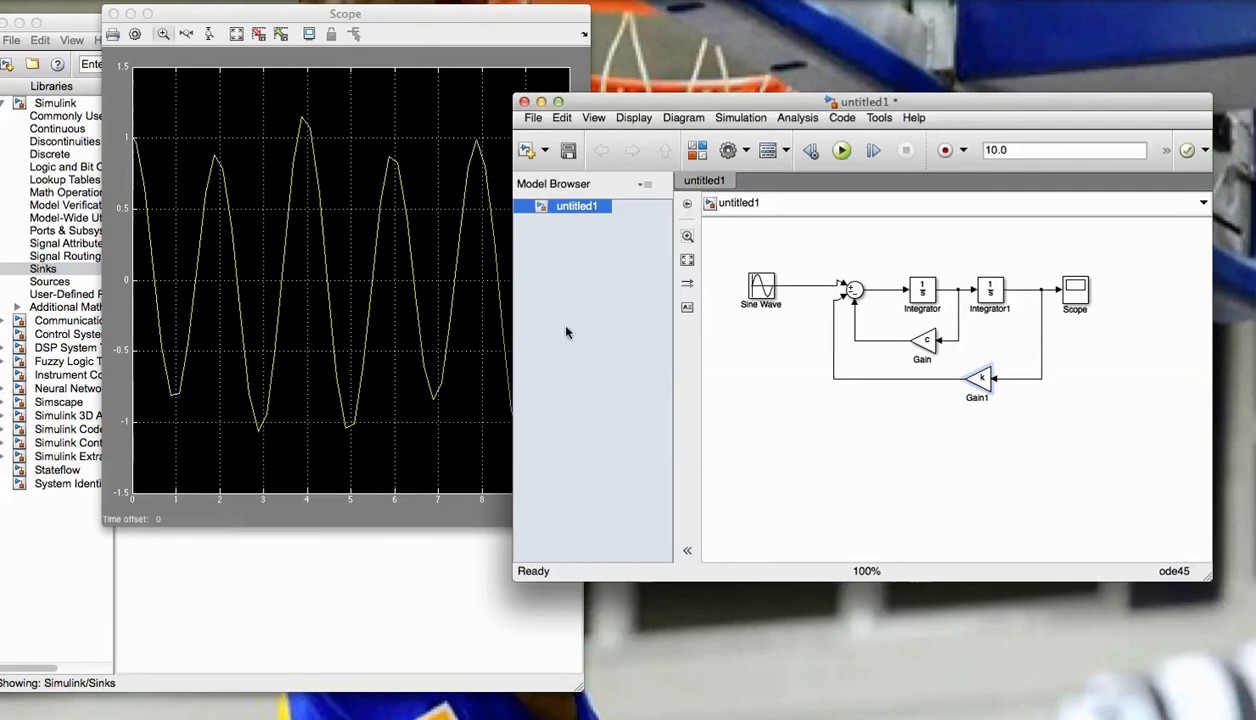
# Step: Replace the frequency value of the Sine Wave block with the variable w
pyautogui.doubleClick(758, 285)
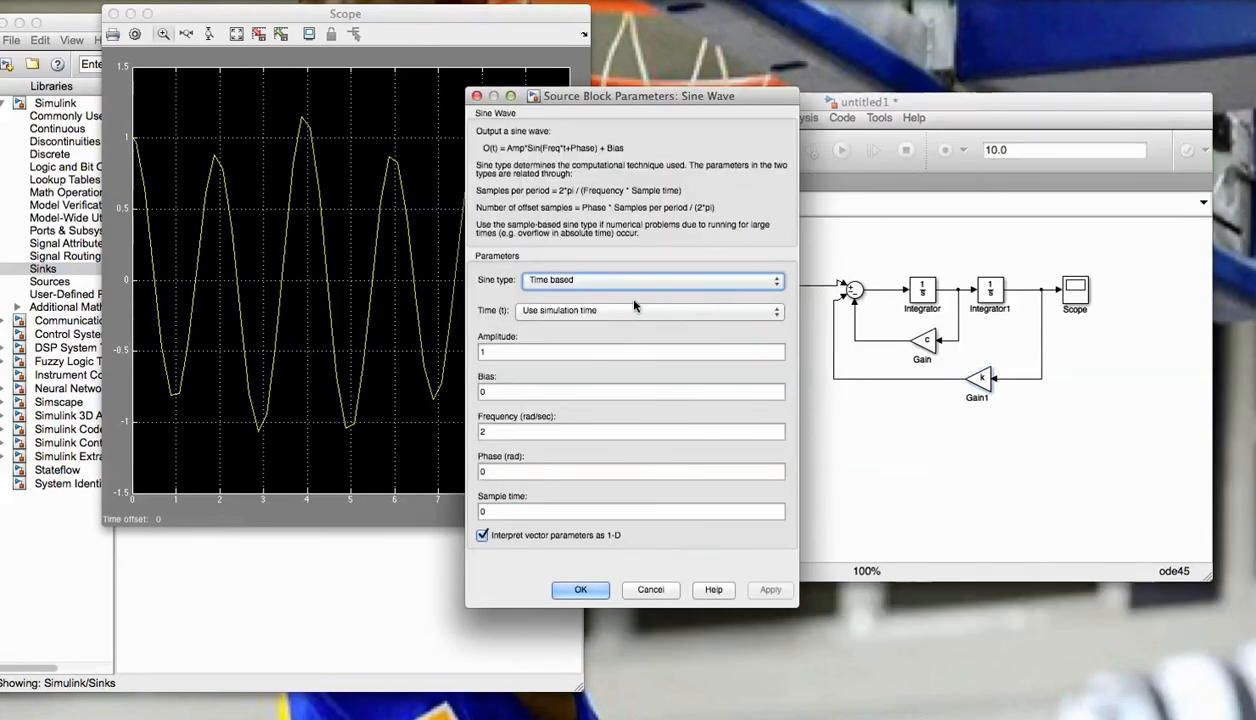
pyautogui.click(487, 428)
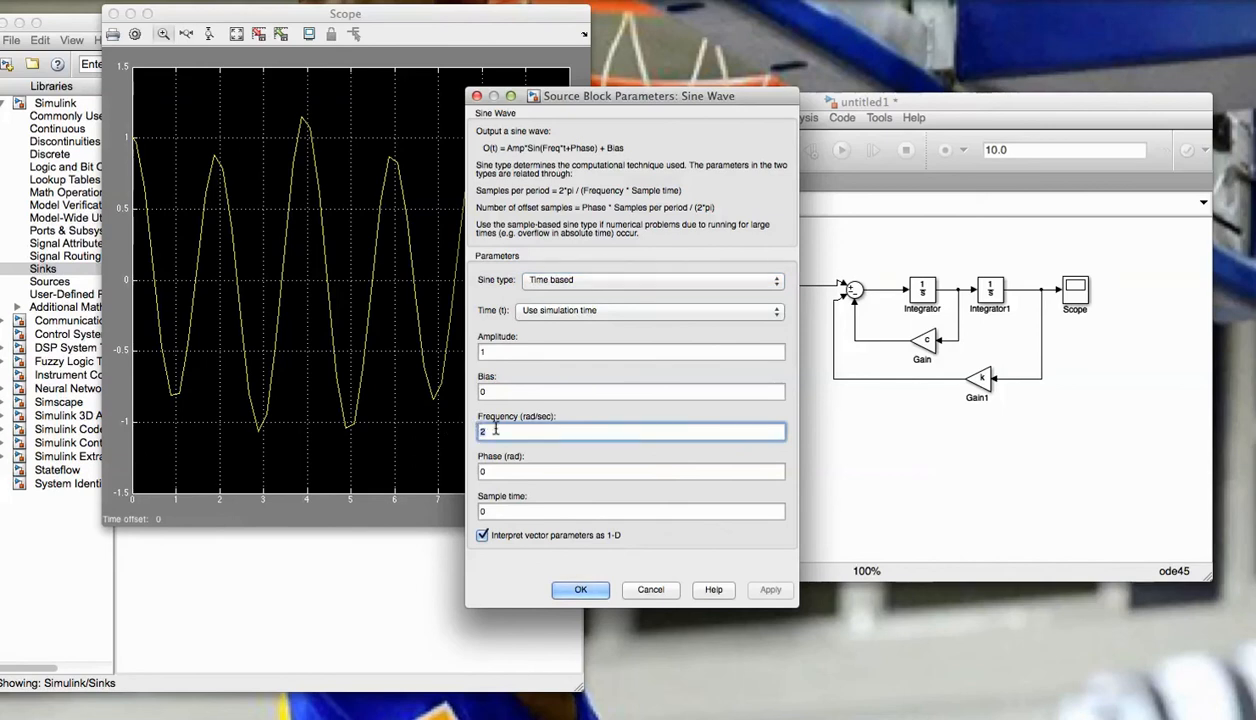
pyautogui.click(578, 589)
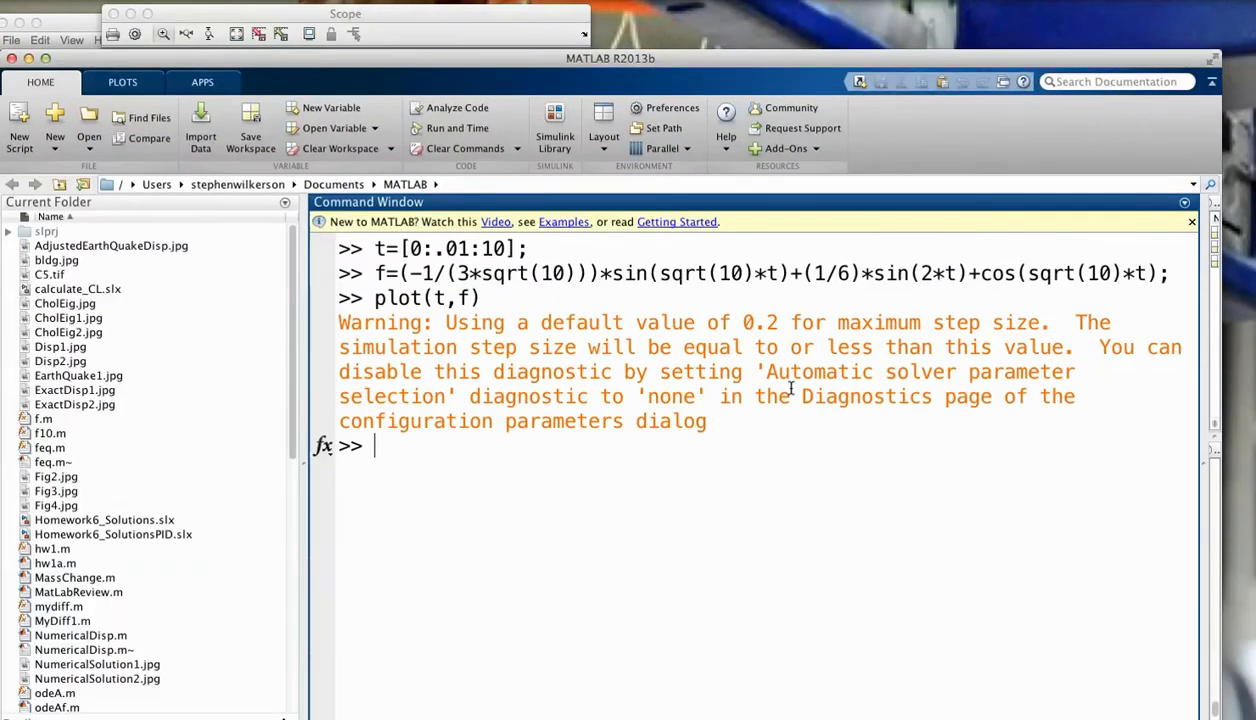
# Step: Define the workspace variables k=4, c=1 and w=2 in the MATLAB Command Window
pyautogui.moveTo(668, 62); pyautogui.dragTo(670, 32)
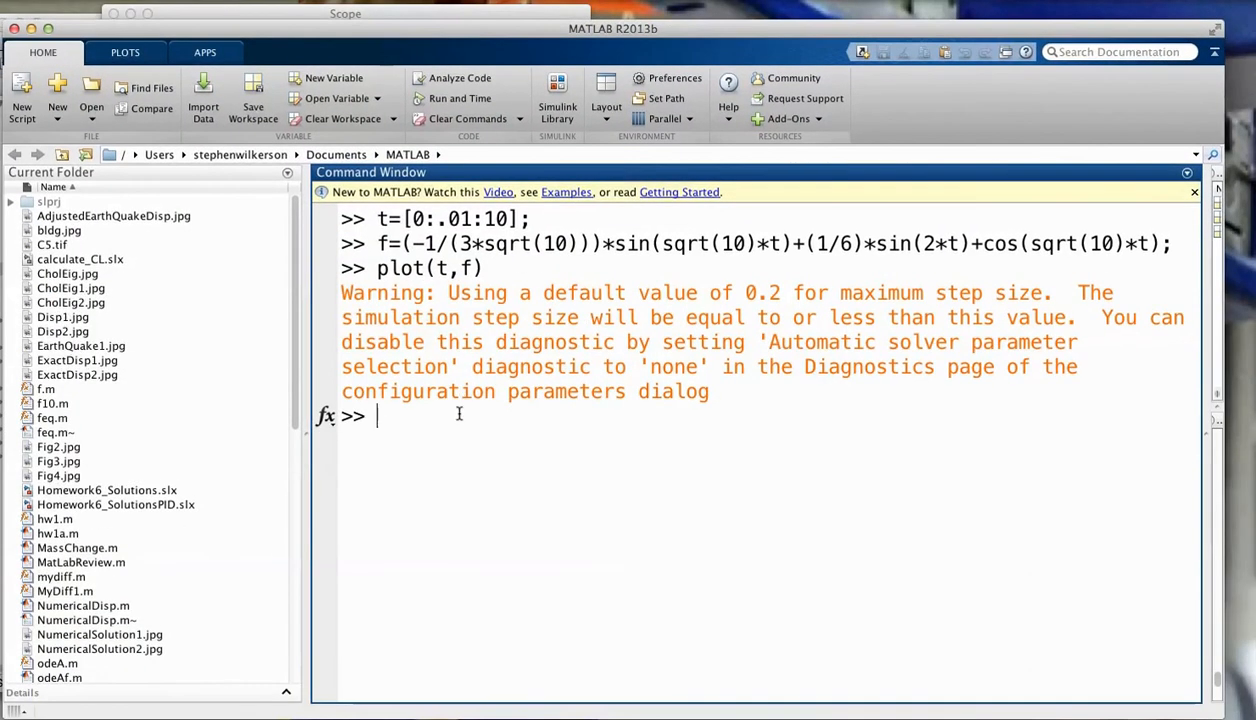
pyautogui.write('k=')
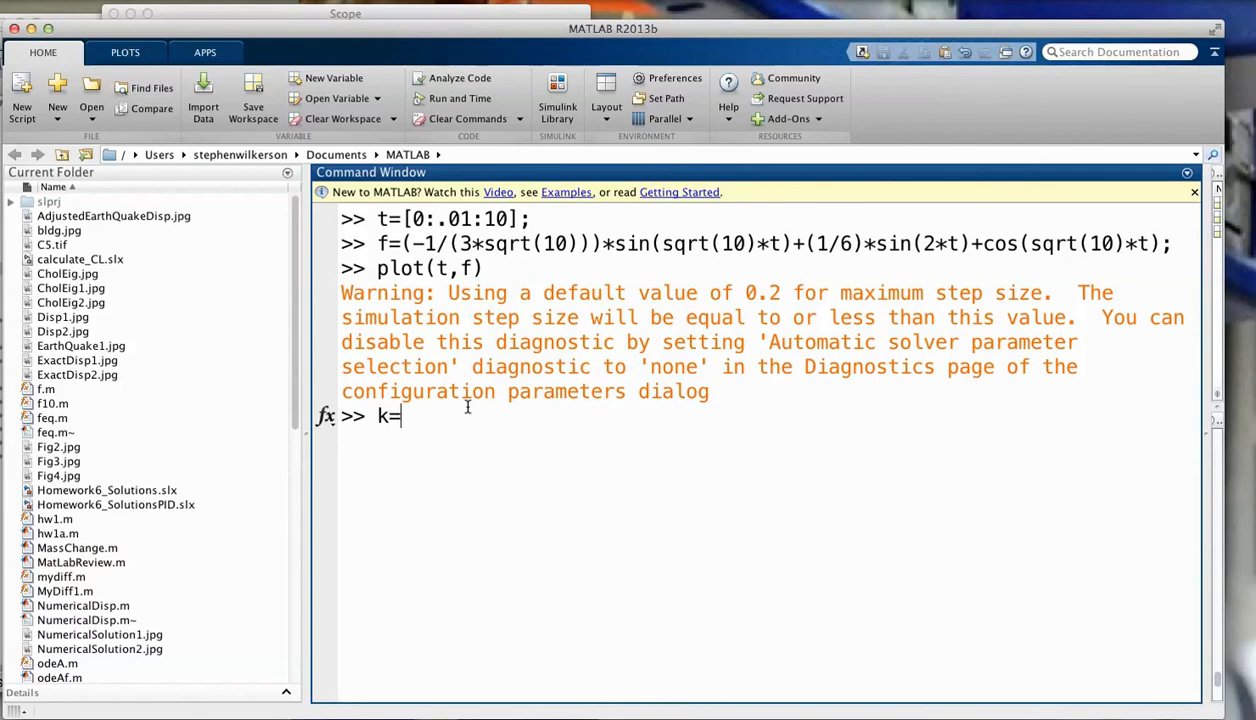
pyautogui.write('4')
pyautogui.press('Return')
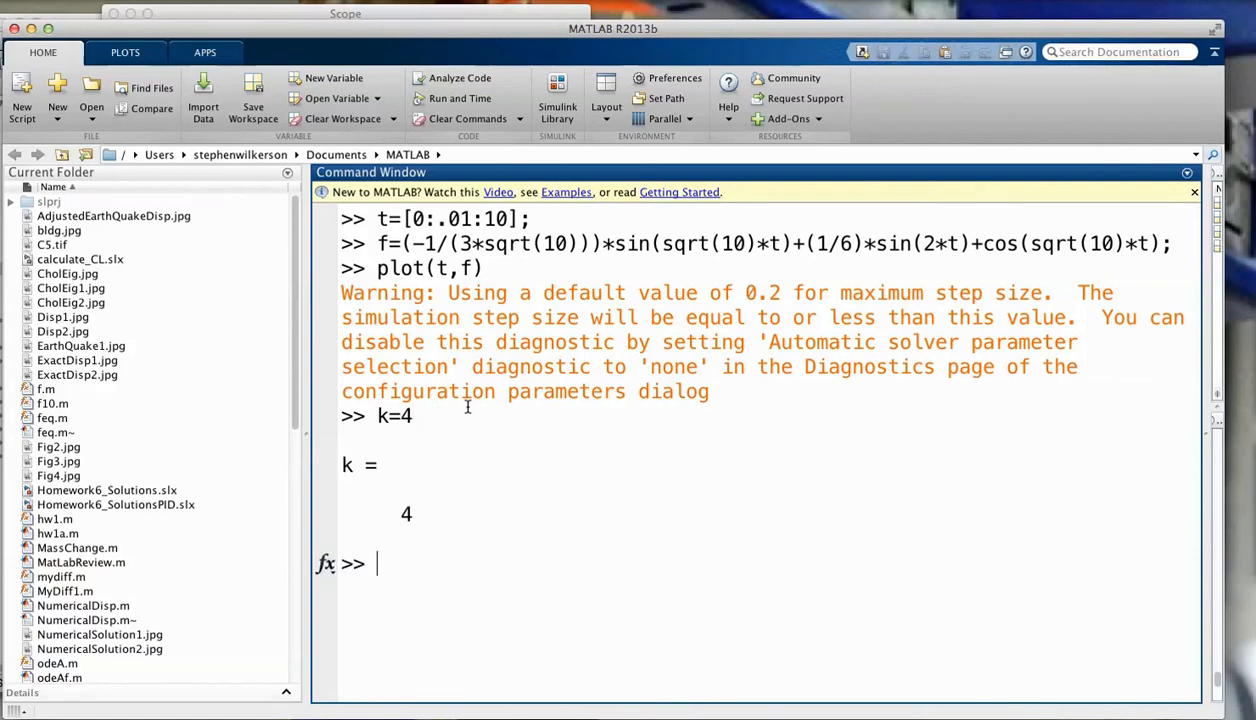
pyautogui.write('c=1')
pyautogui.press('Return')
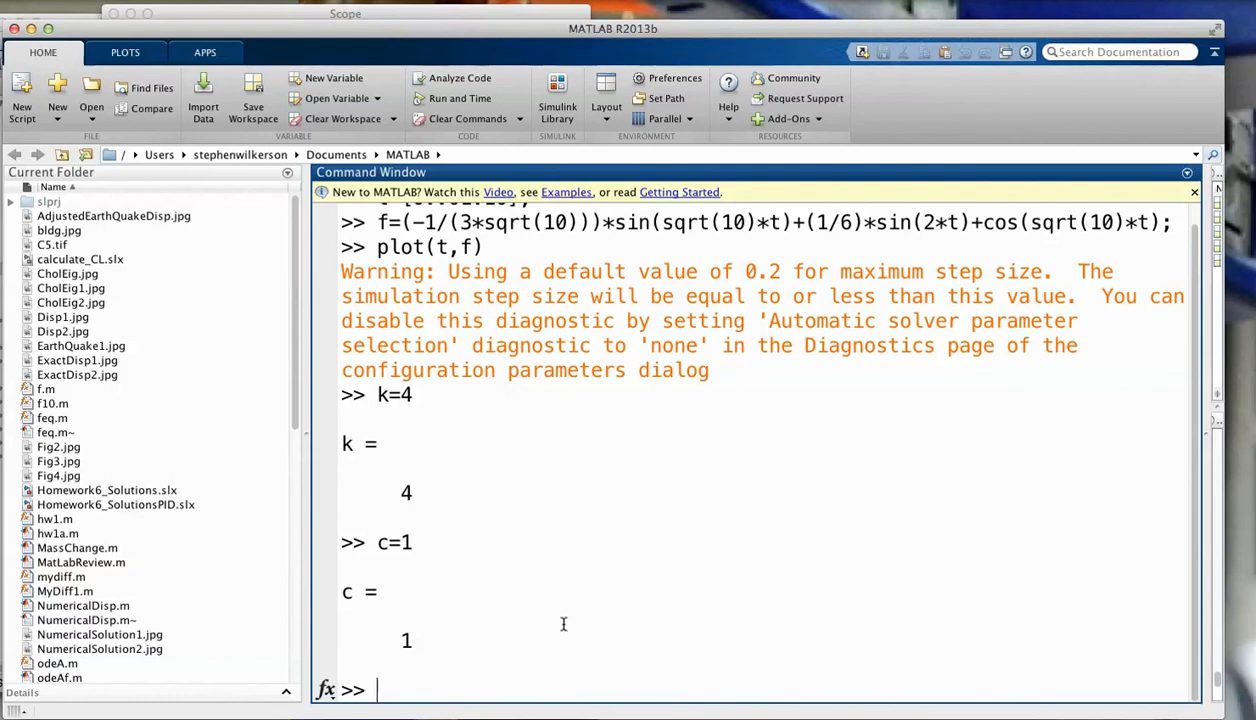
pyautogui.write('w=2')
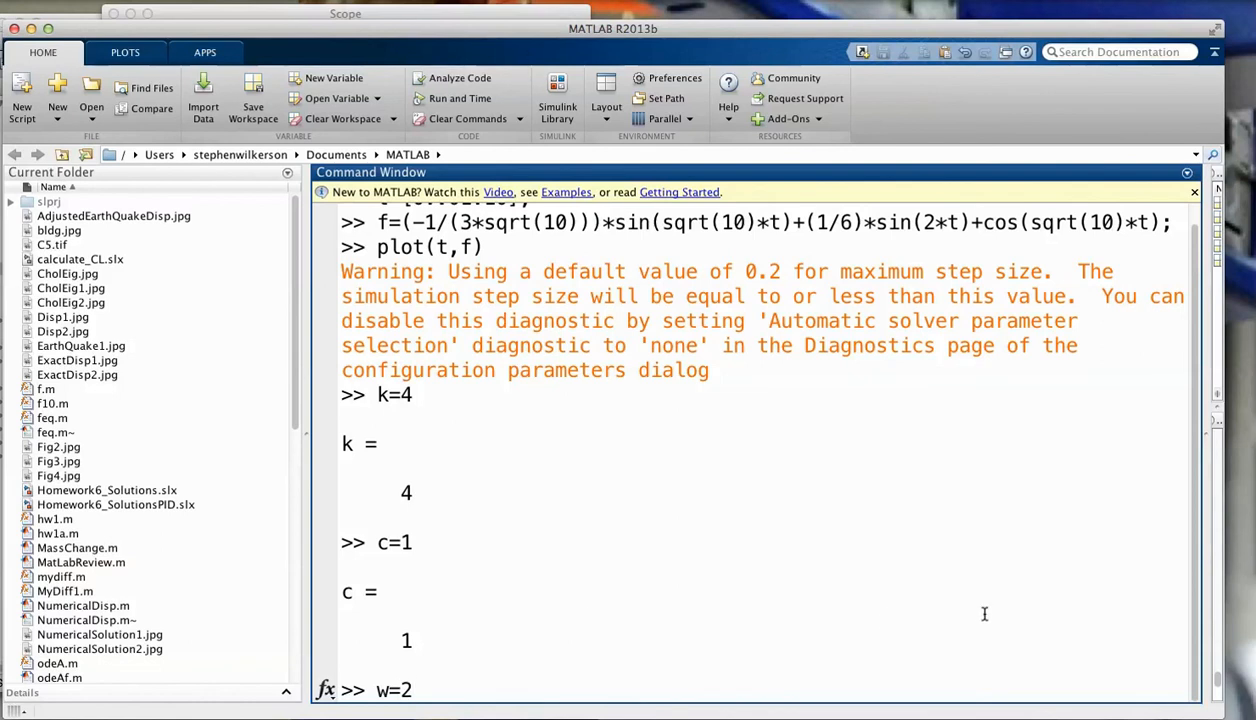
pyautogui.press('Return')
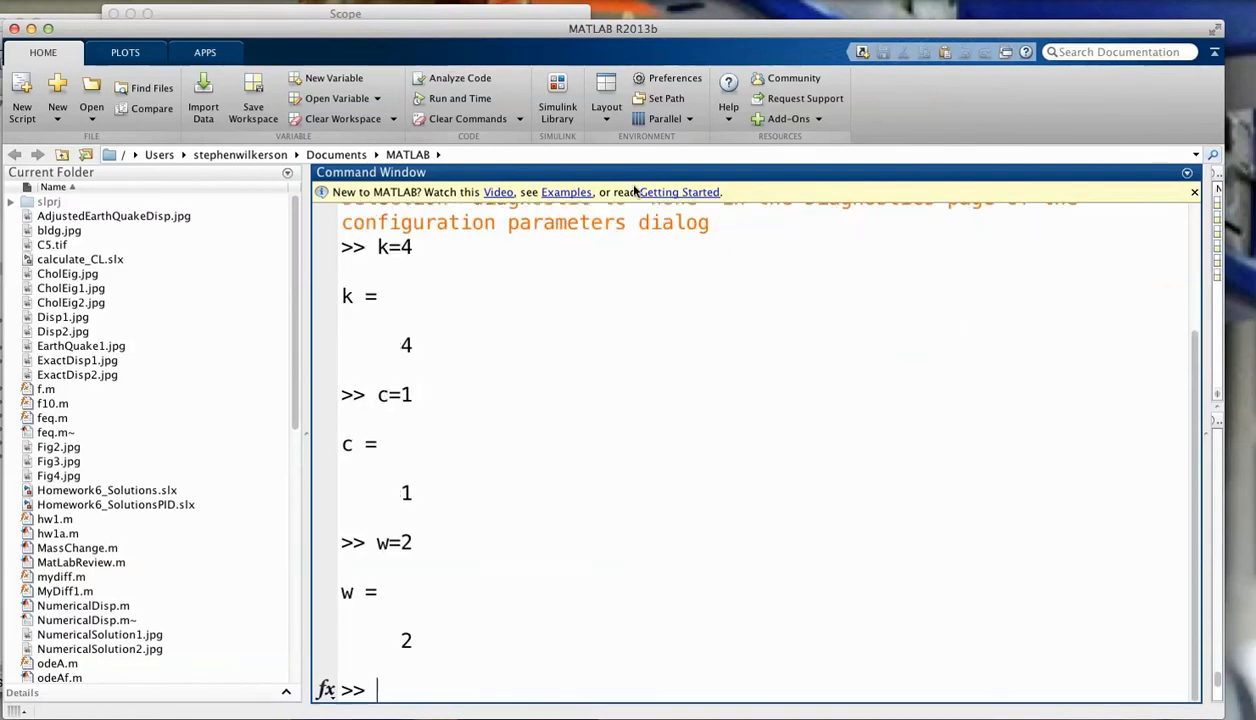
# Step: Return to the untitled1 model, run the simulation and display its output autoscaled in the Scope
pyautogui.click(423, 13)
pyautogui.moveTo(1048, 25); pyautogui.dragTo(1040, 150)
pyautogui.moveTo(1037, 96); pyautogui.dragTo(1046, 38)
pyautogui.click(849, 81)
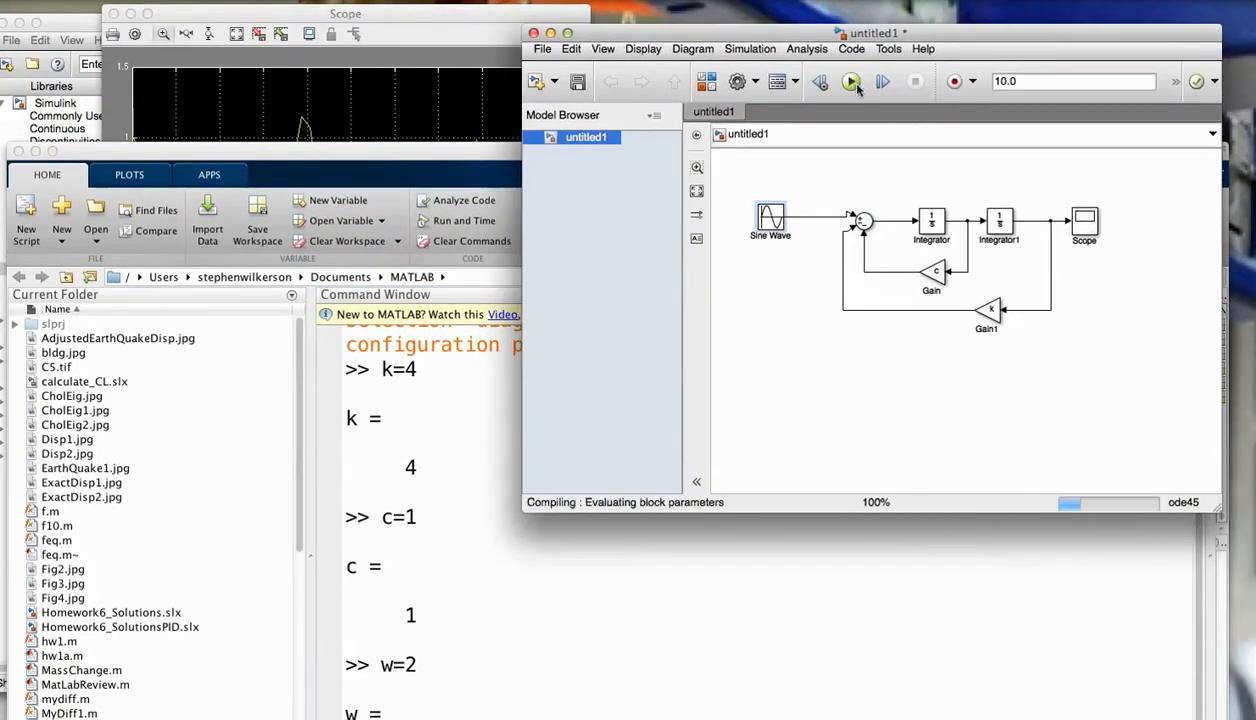
pyautogui.doubleClick(1087, 236)
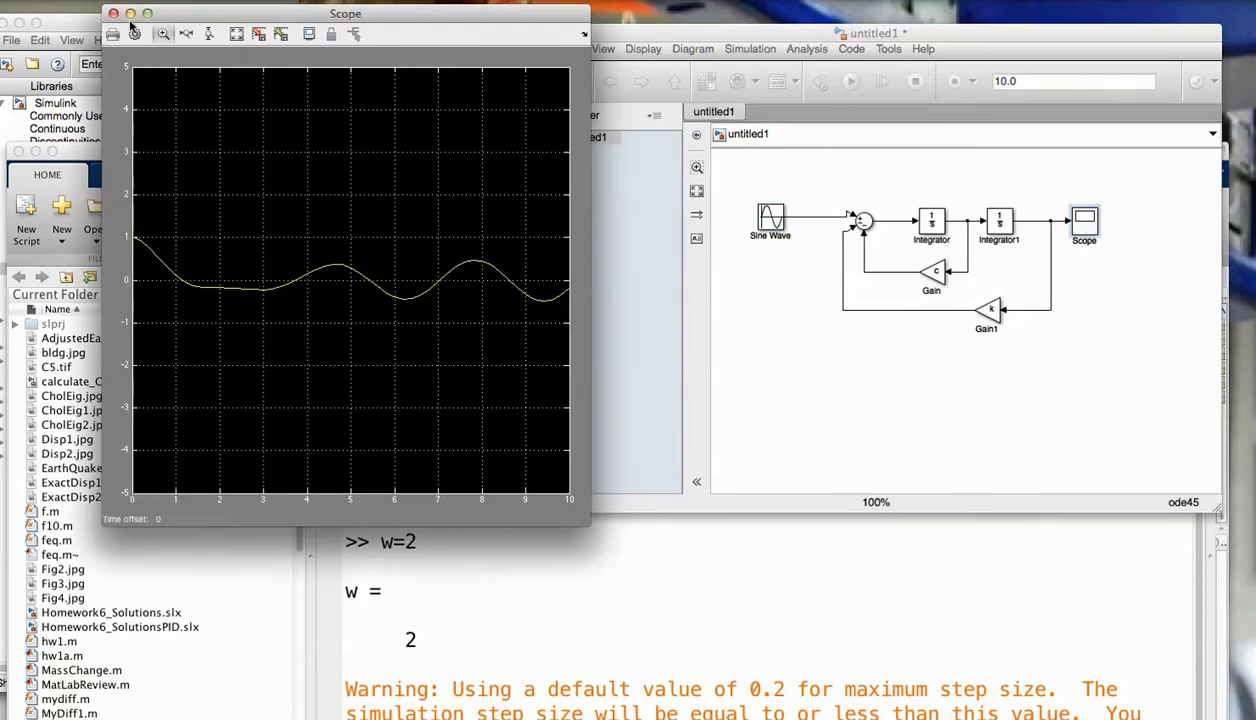
pyautogui.click(234, 36)
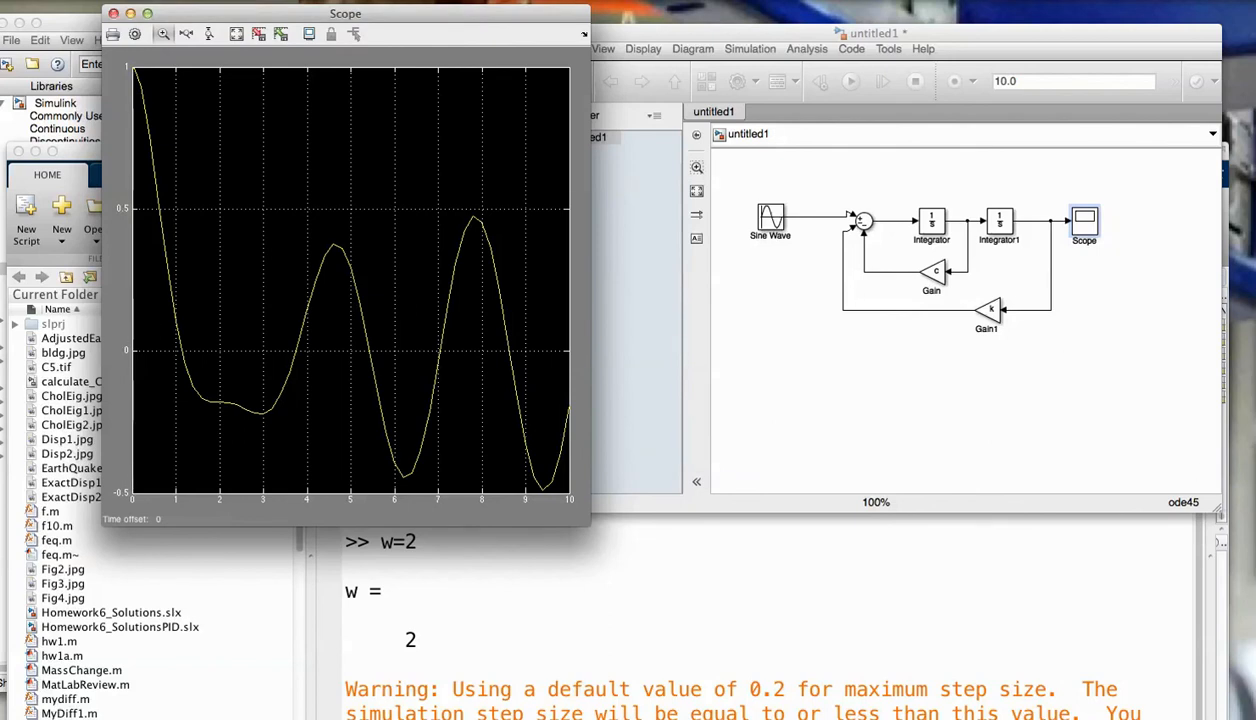
pyautogui.click(855, 1)
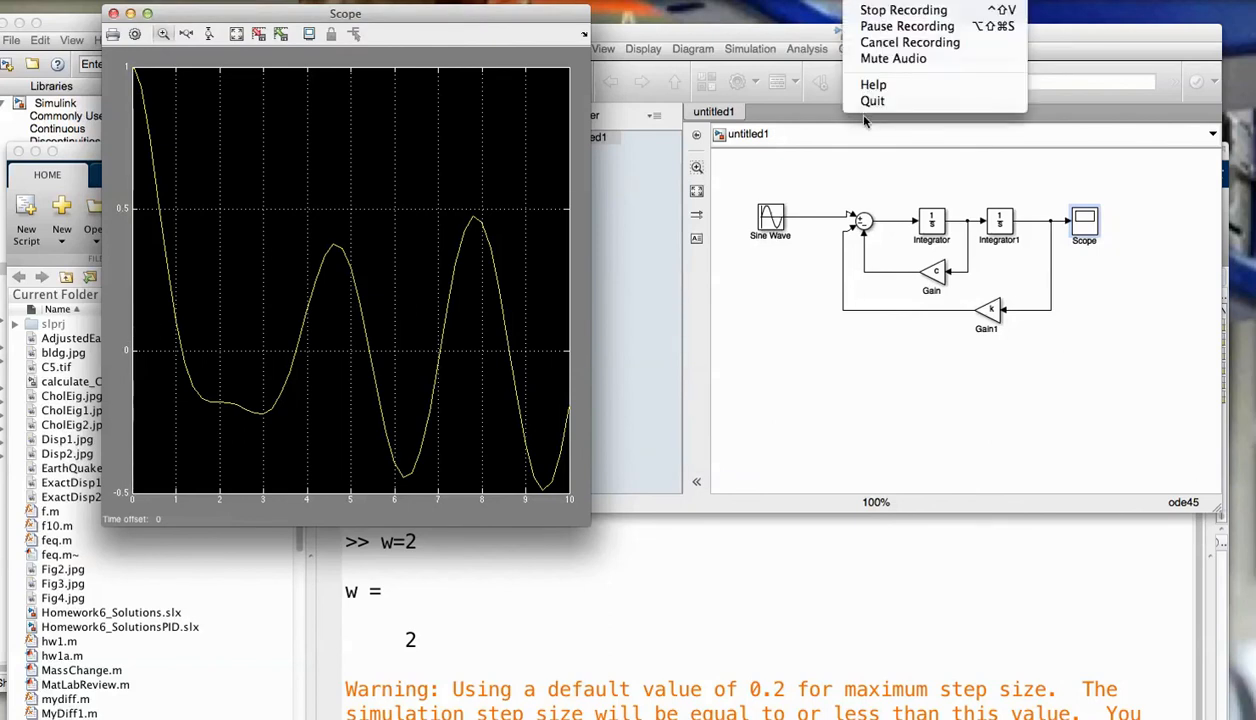